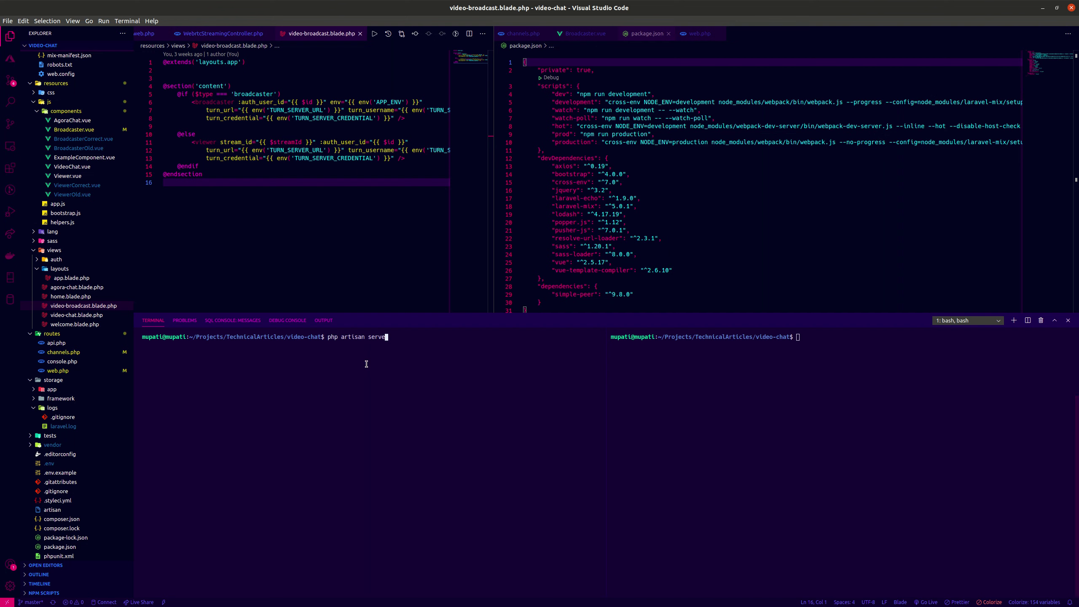
Start the webpack asset watcher with 'npm run watch' in the second terminal pane.
click(921, 389)
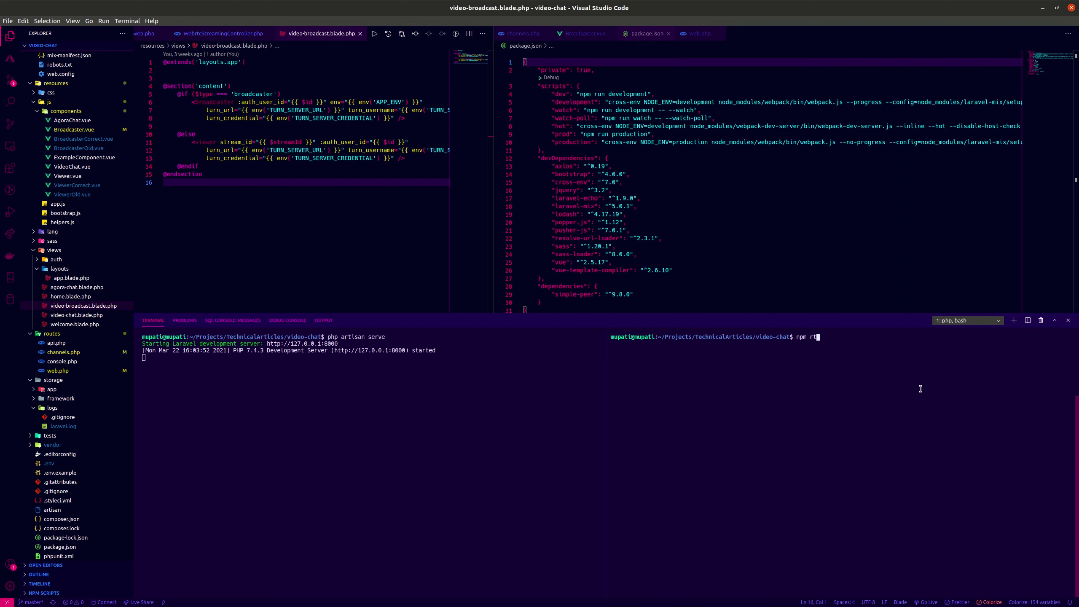
text(npm run watch)
key(Return)
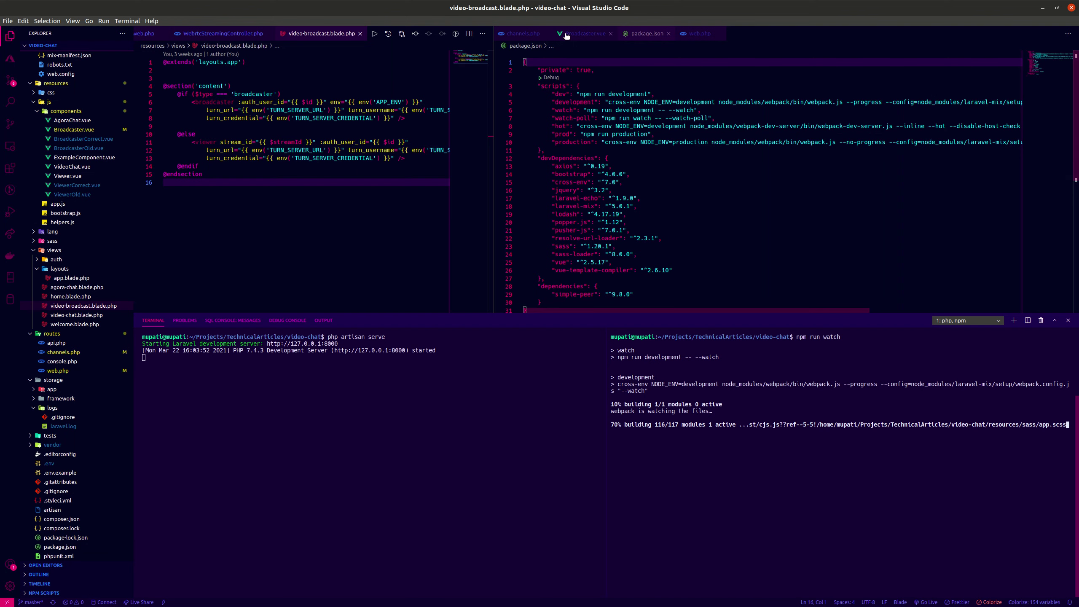
Switch to the web.php routes file and scroll to the WebRTC streaming routes.
click(752, 235)
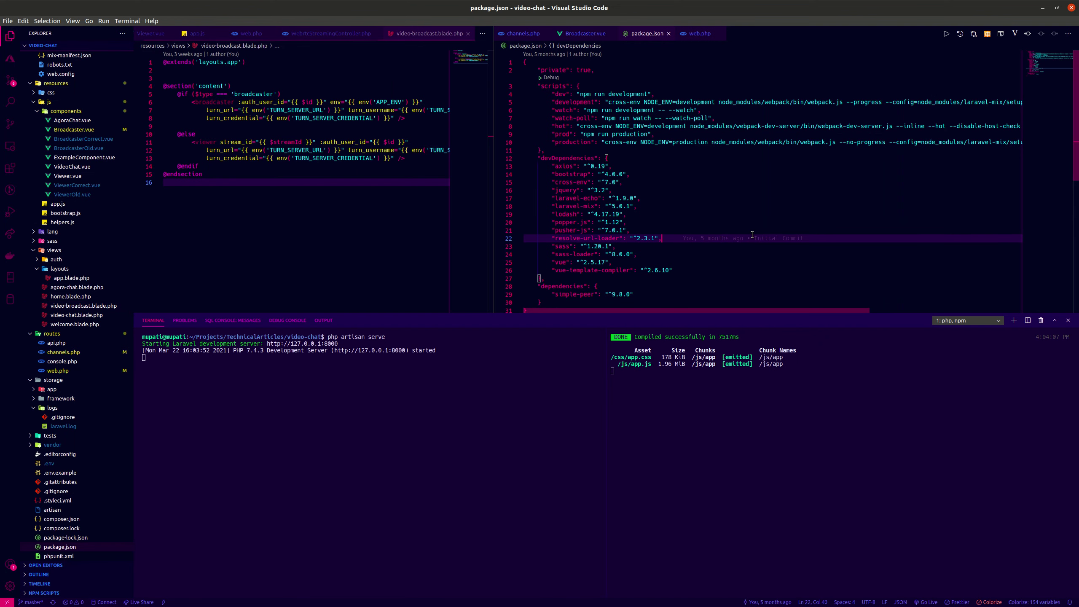
key(ctrl+equal)
key(ctrl+equal)
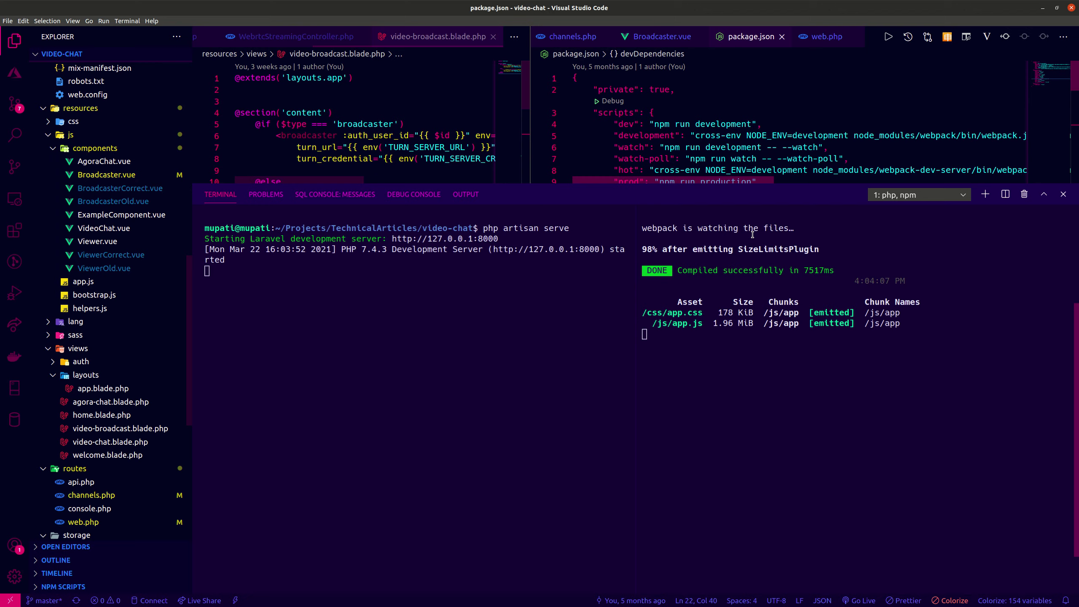
key(ctrl+minus)
key(ctrl+minus)
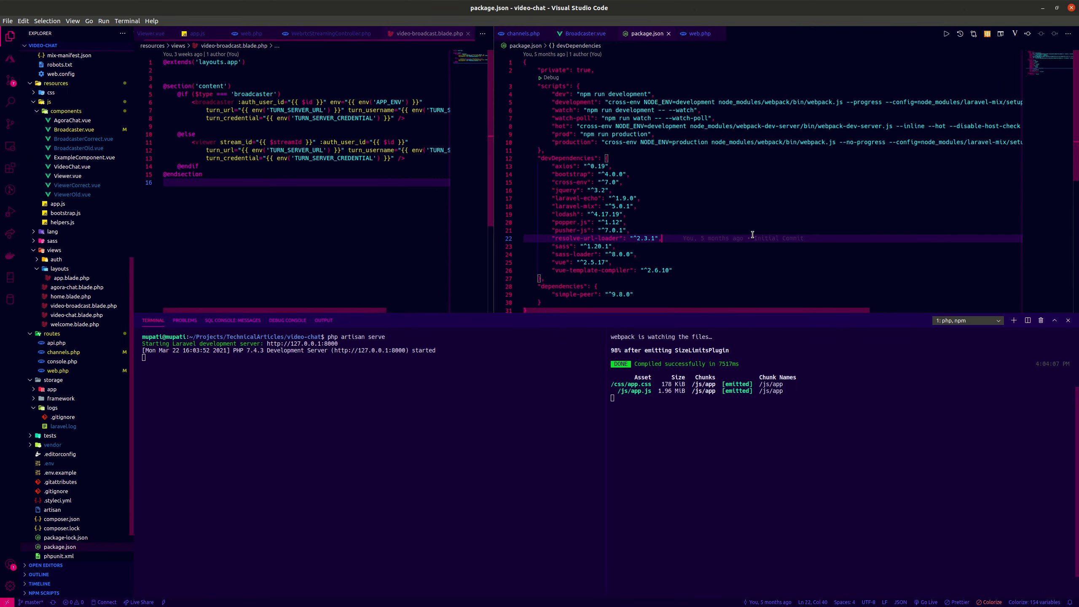
click(752, 231)
click(695, 37)
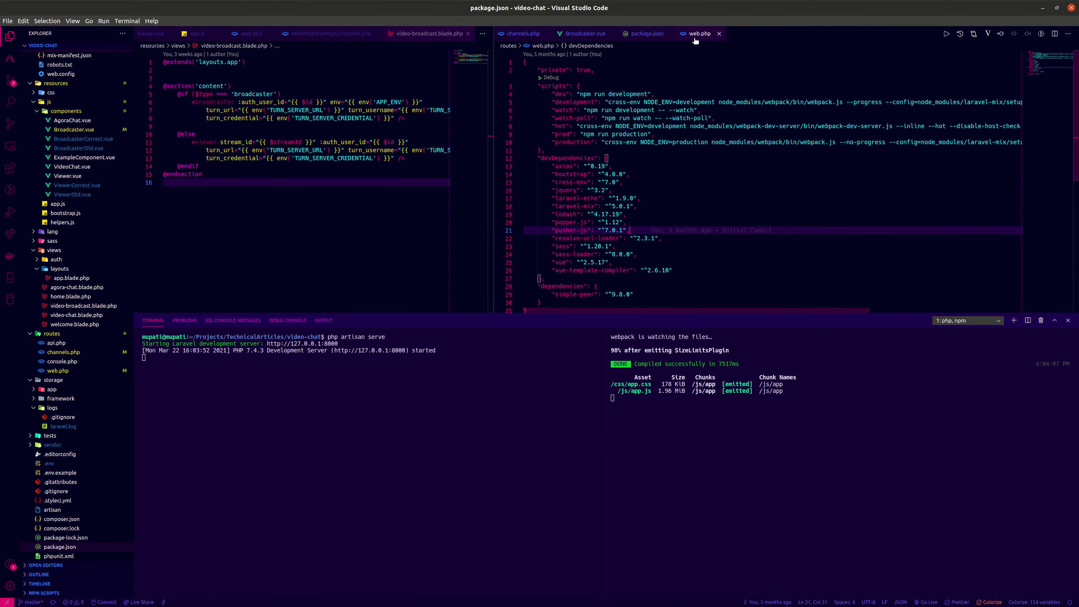
scroll(667, 134, down, 10)
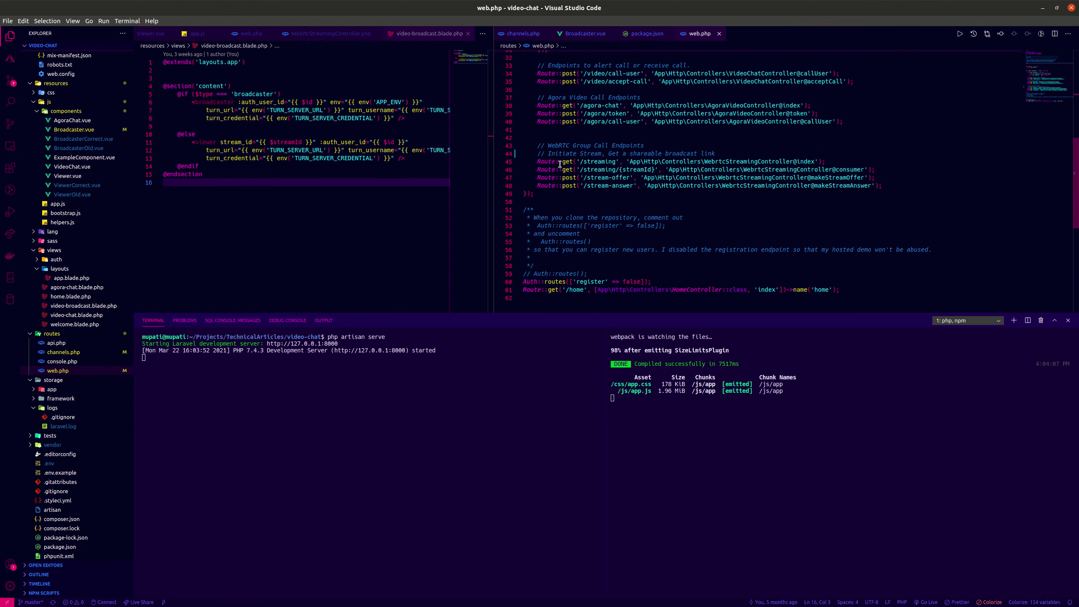
Enlarge the view and select the 127.0.0.1:8000 server address in the terminal output.
key(ctrl+equal)
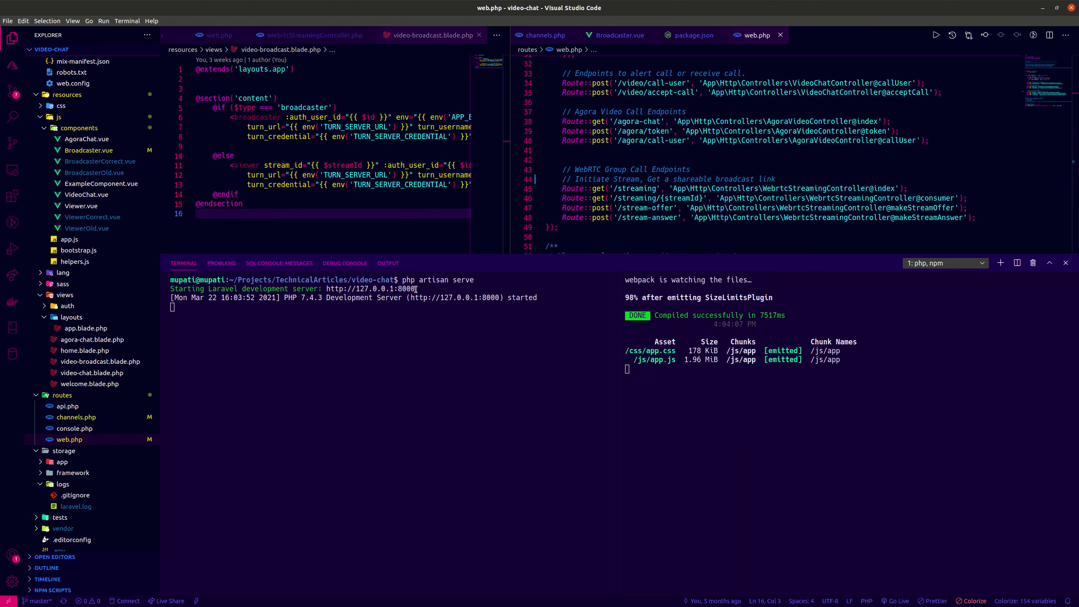
drag(415, 289, 326, 288)
right_click(339, 290)
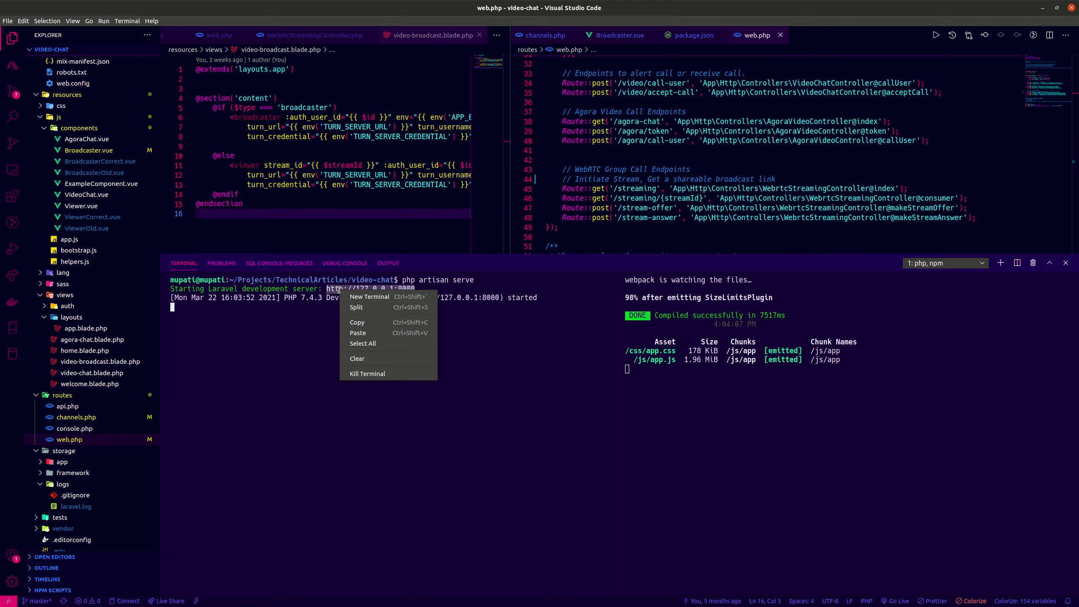
Copy the server address and raise the Brave Private and Chrome windows from the overview.
click(364, 323)
key(super)
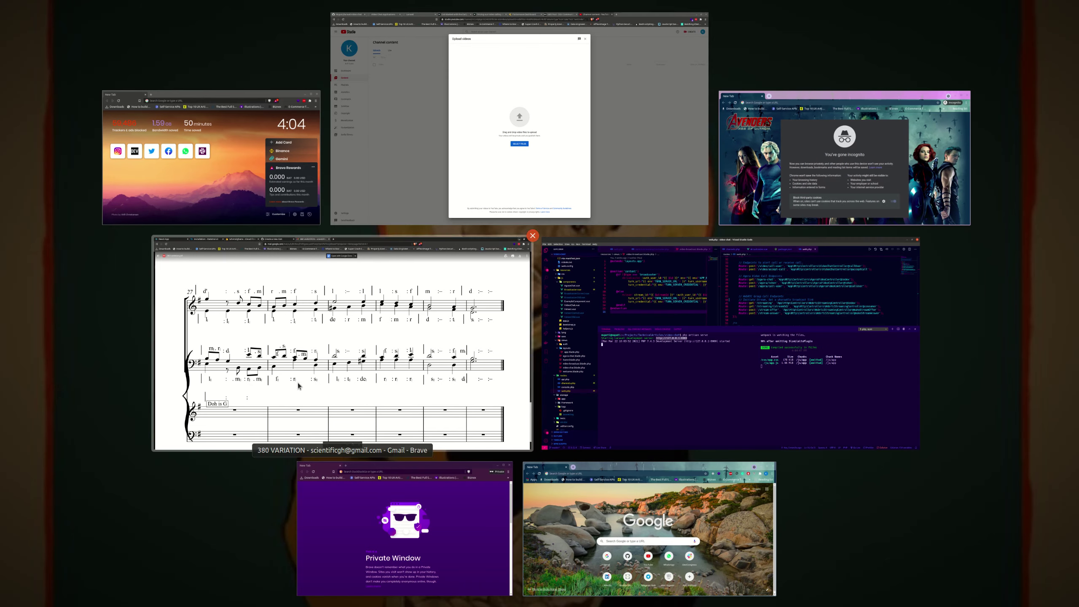
click(418, 520)
key(super)
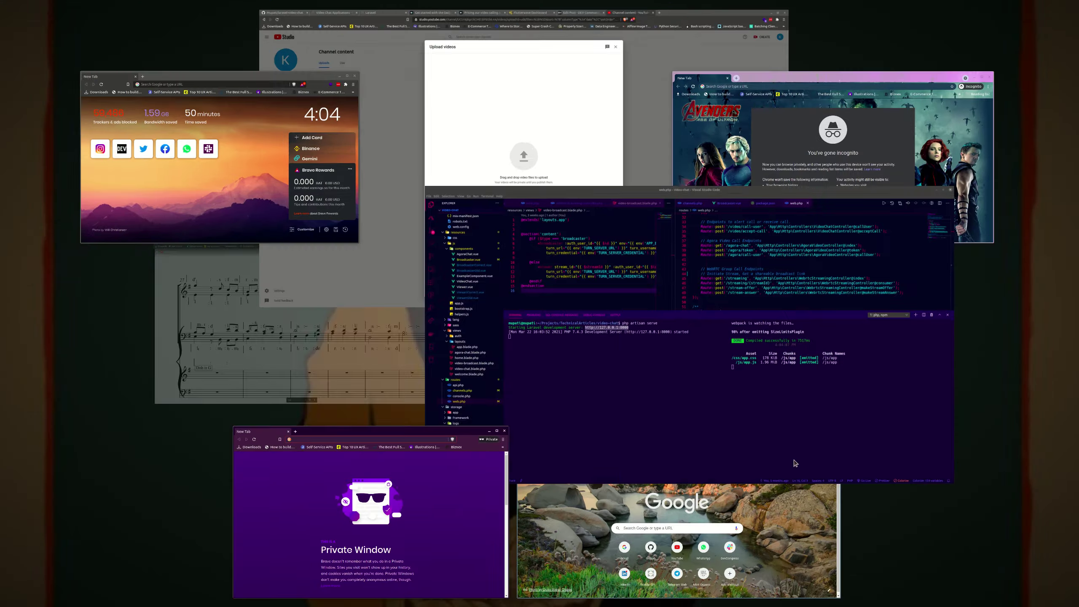
click(650, 531)
key(super)
click(849, 176)
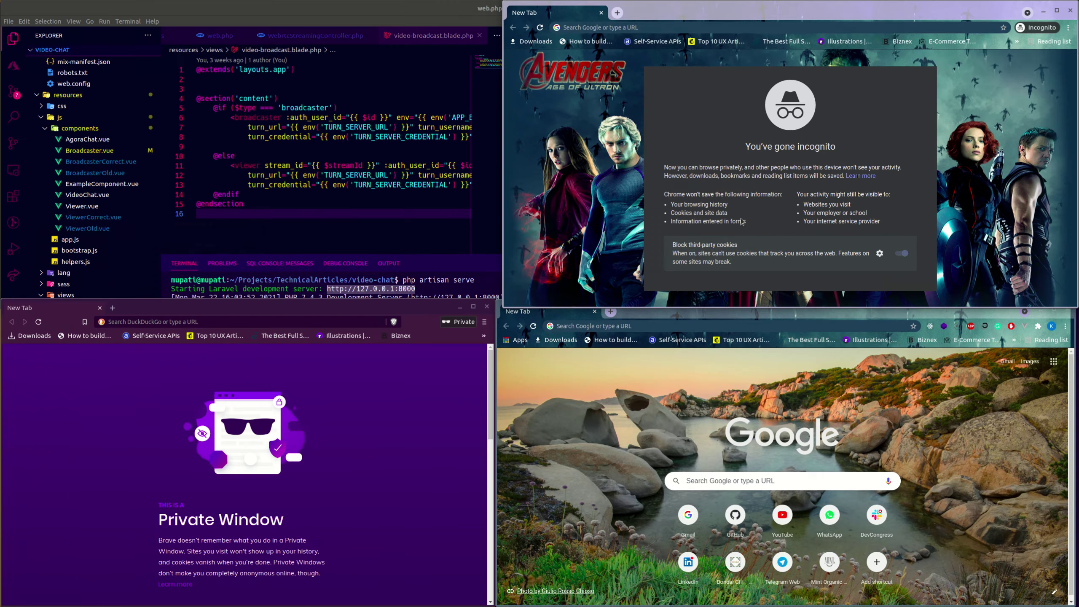
Bring the regular Brave, Brave Private, Chrome and Chrome Incognito windows to the front.
key(super)
click(241, 181)
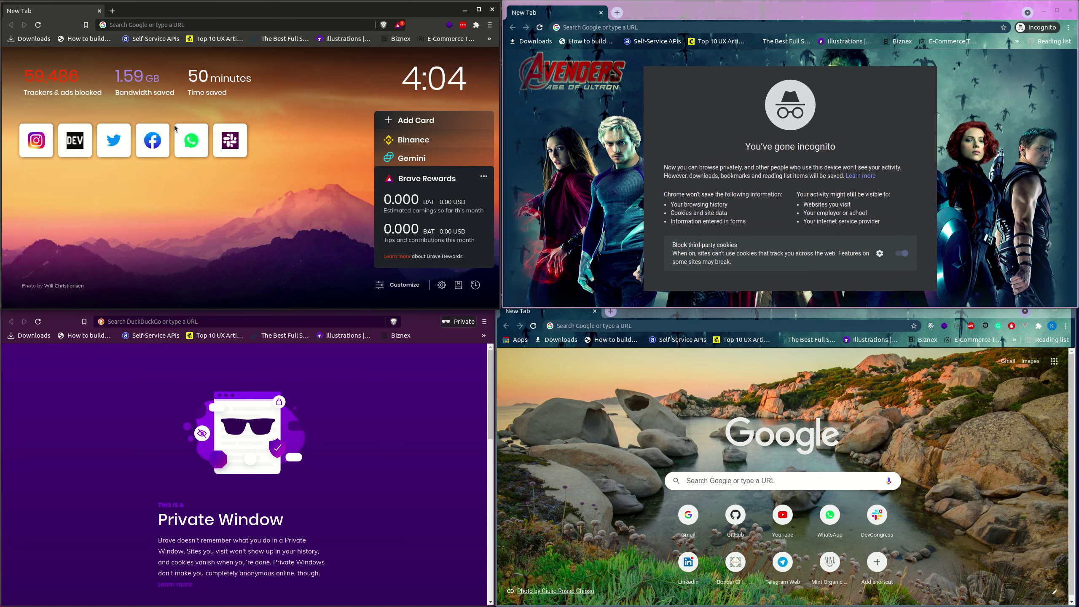
click(118, 434)
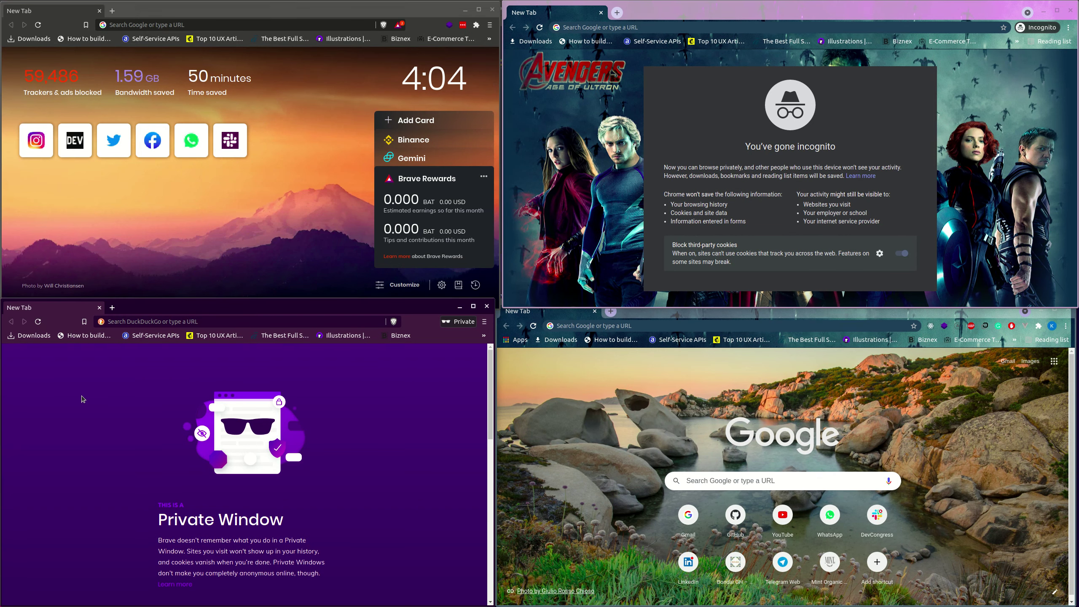
click(927, 405)
click(641, 136)
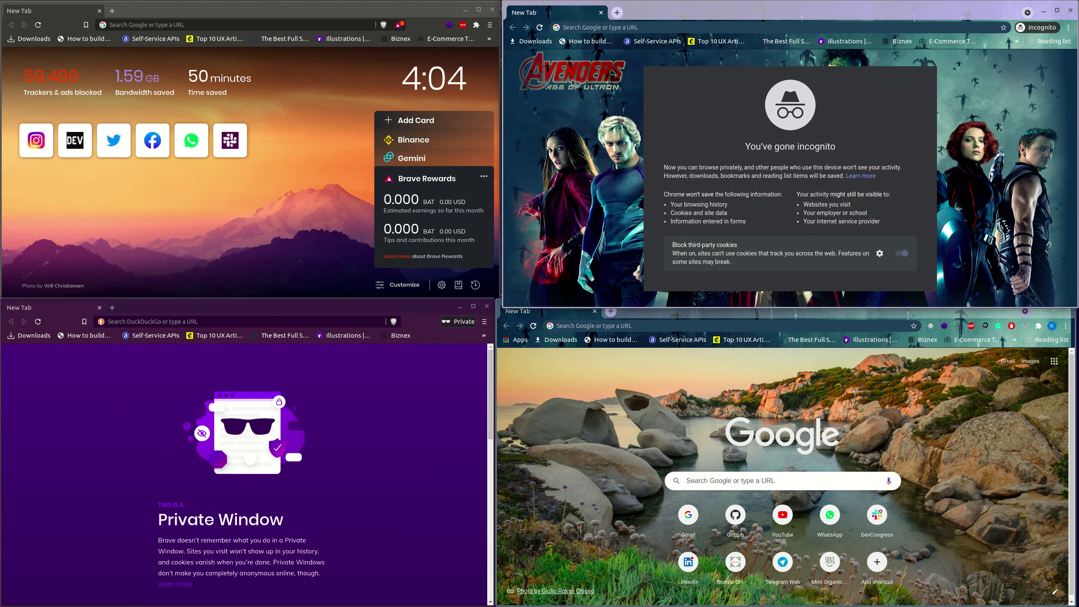
click(150, 24)
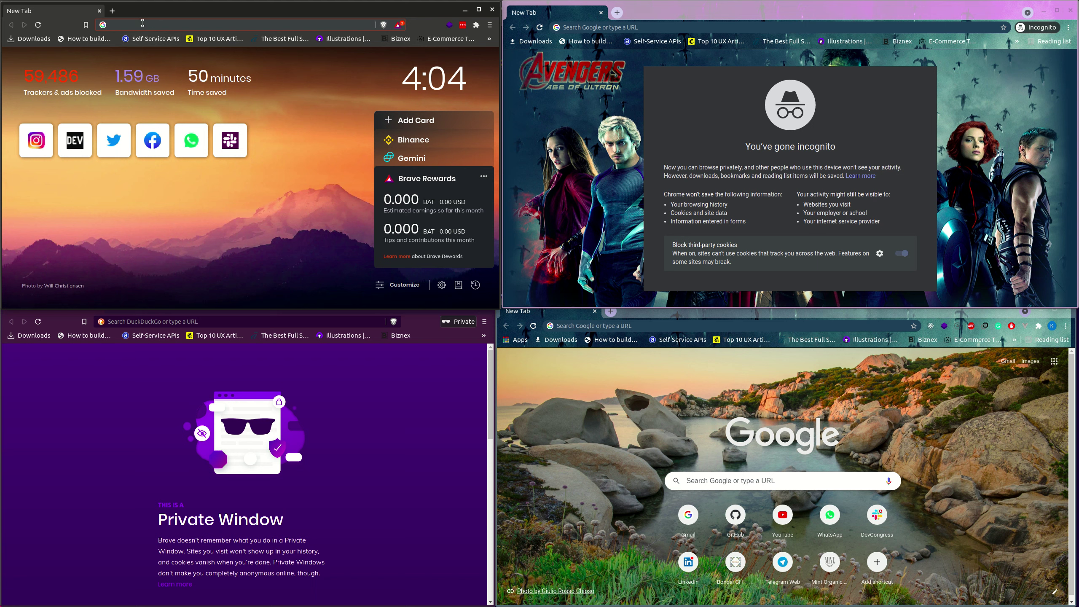
Load 127.0.0.1 in Brave, then append /streaming to reach 127.0.0.1:8000/streaming.
text(127.0.0.1:8000)
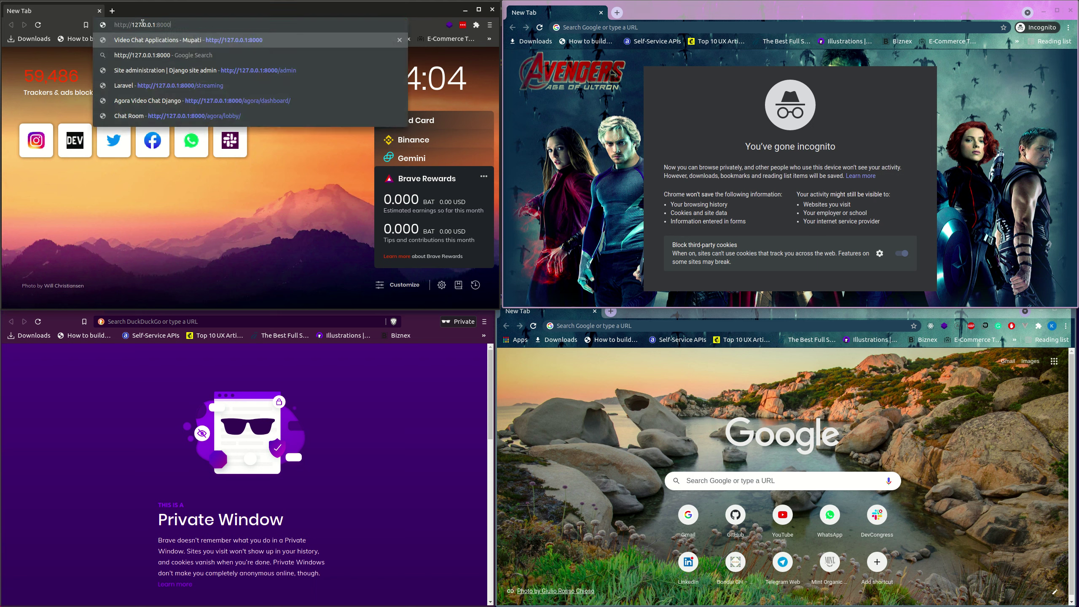
key(Return)
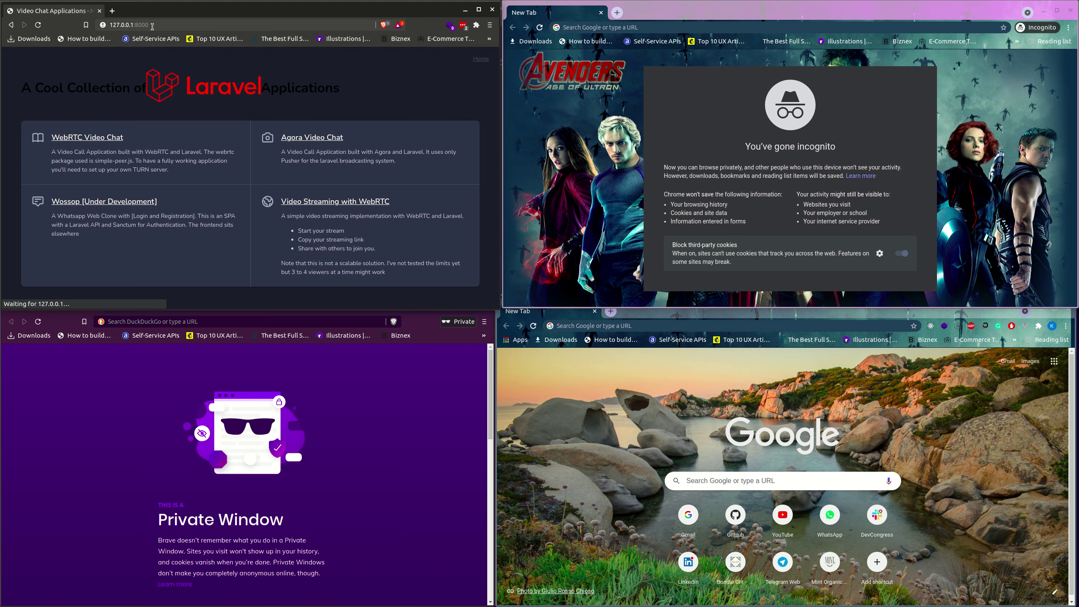
click(158, 28)
text(/streaming)
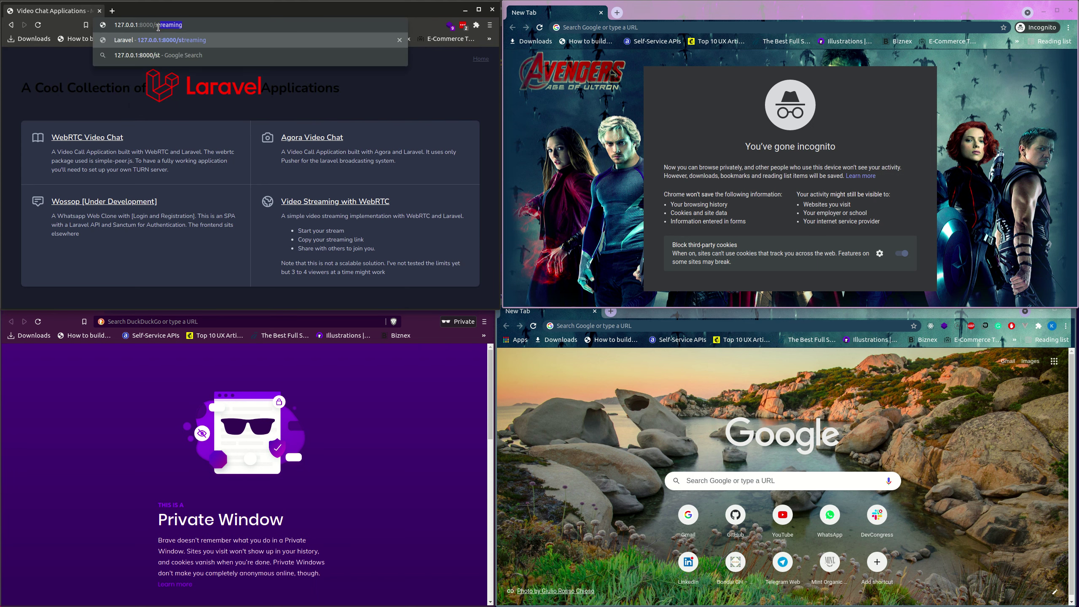
key(Return)
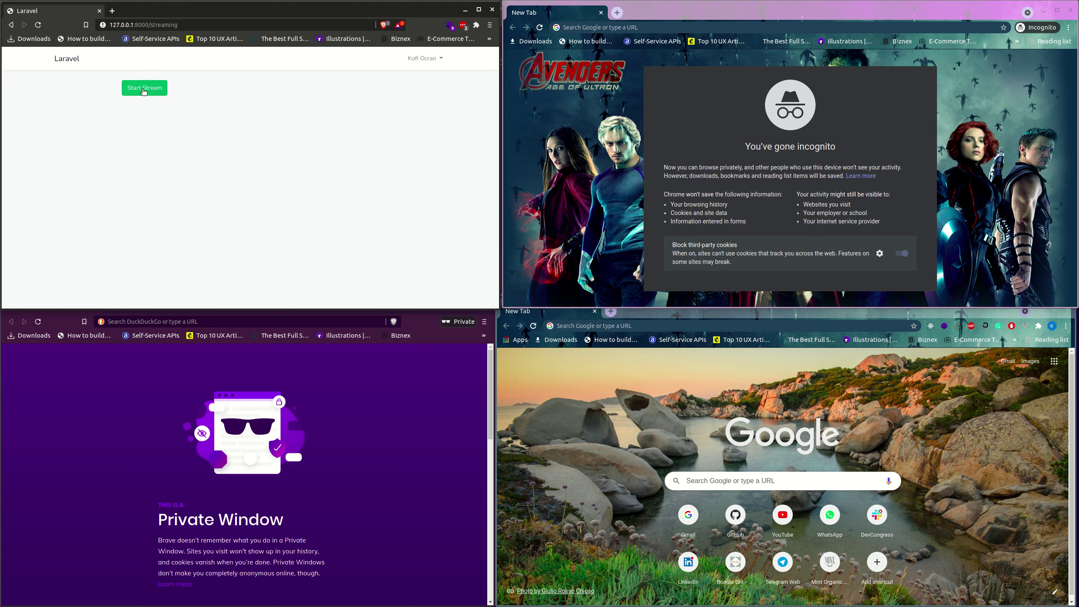
click(125, 91)
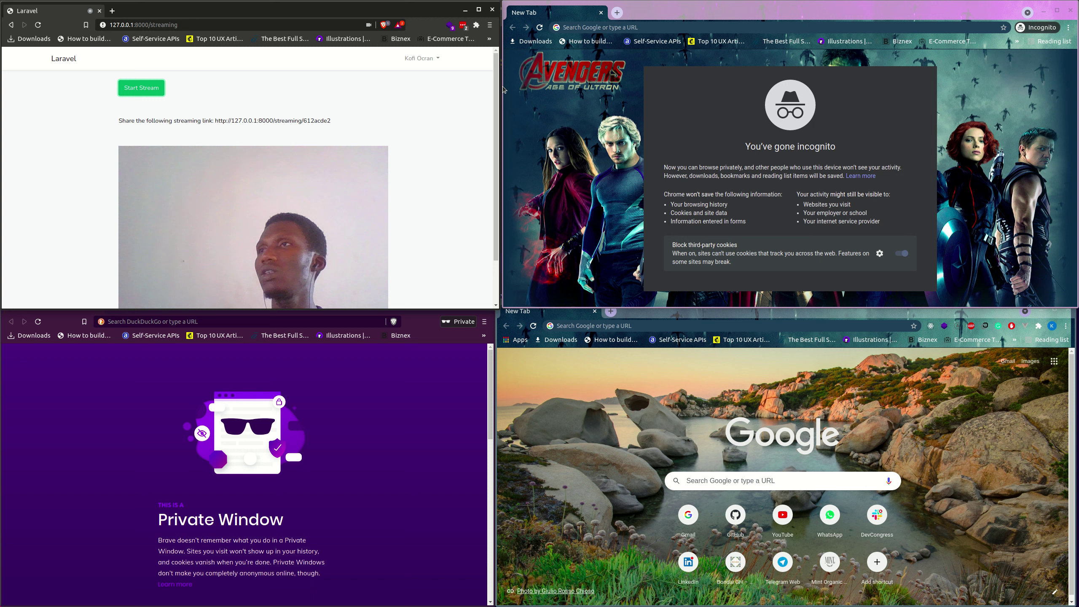
drag(336, 121, 216, 121)
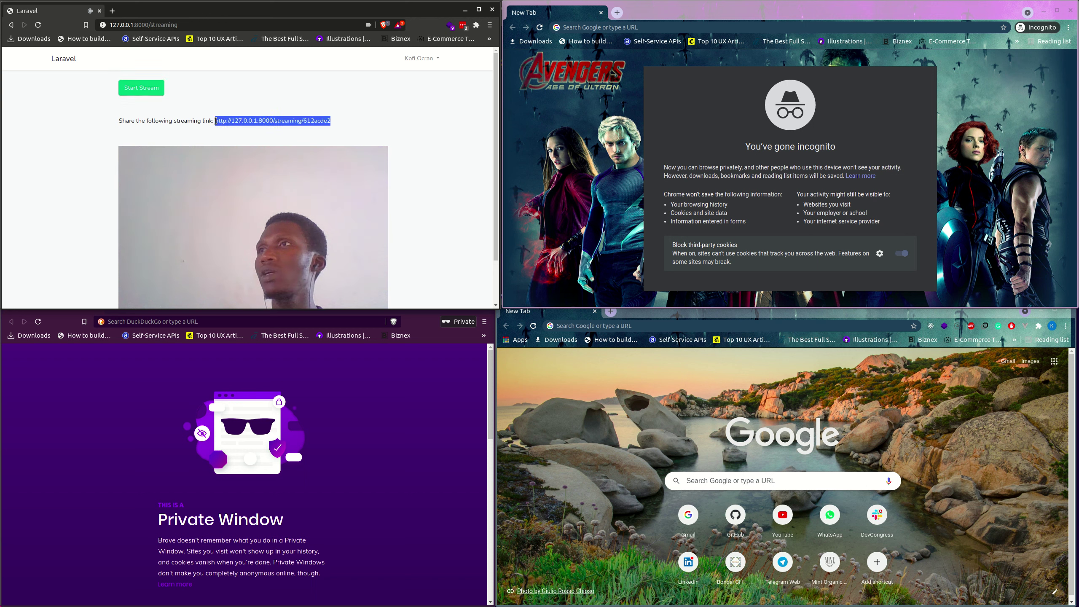
right_click(234, 120)
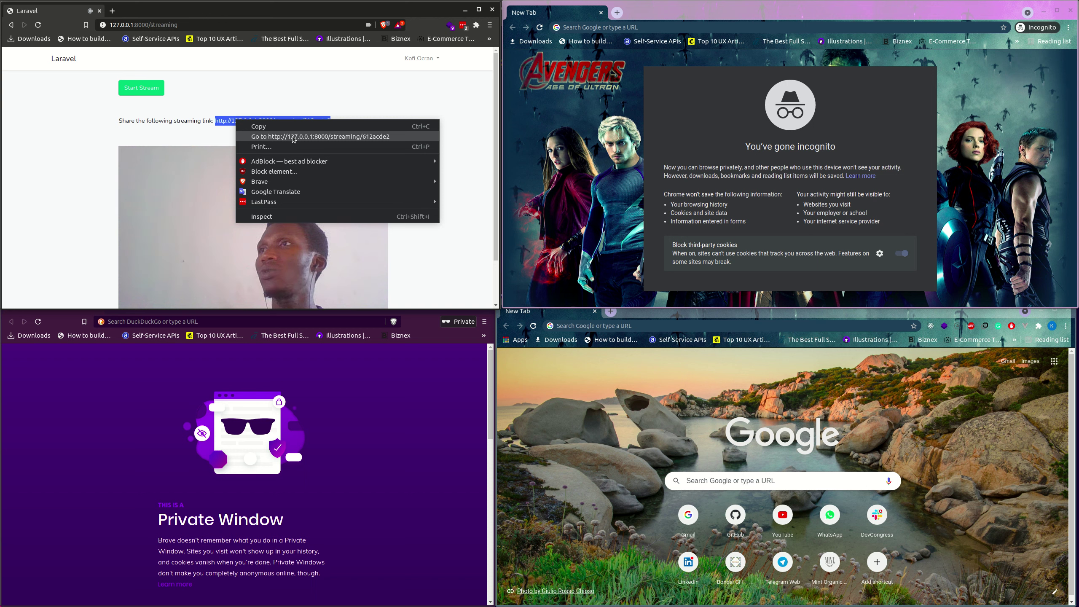
click(287, 130)
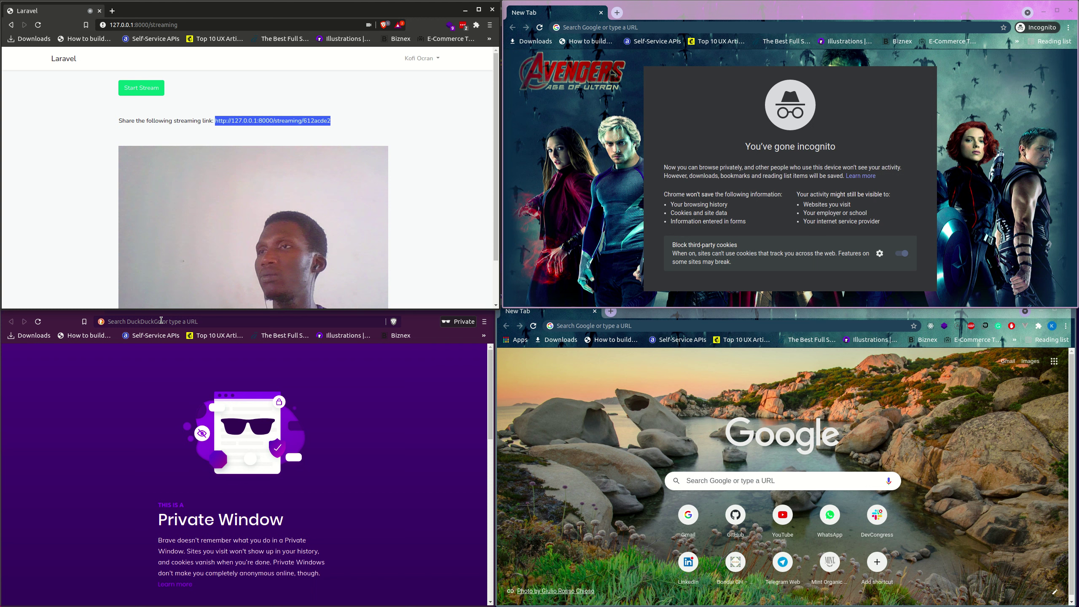
Paste the shared streaming link into the private window's address bar and open it.
click(162, 321)
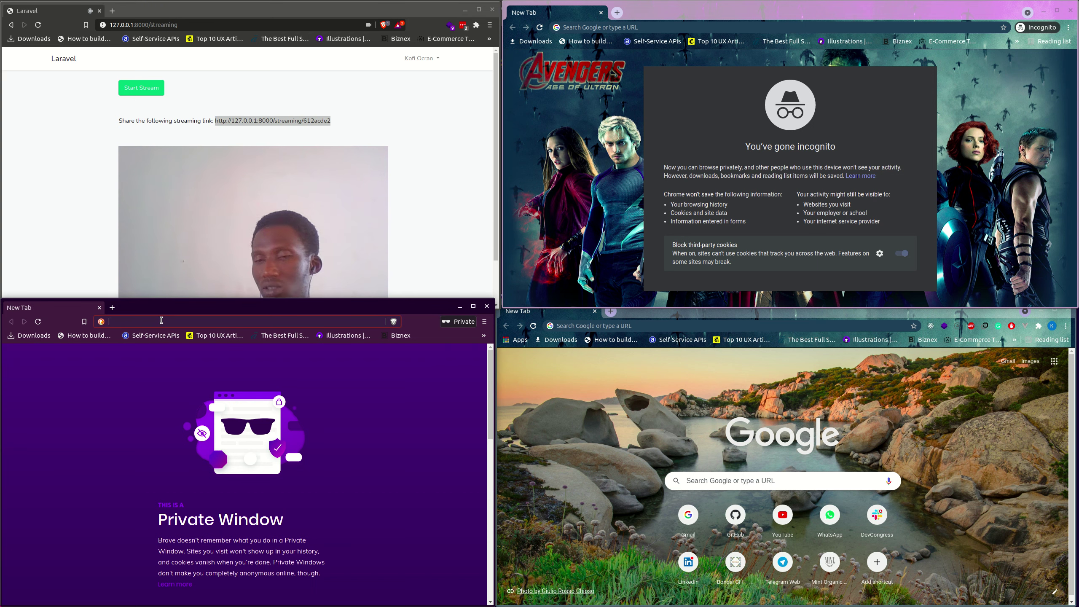
key(ctrl+v)
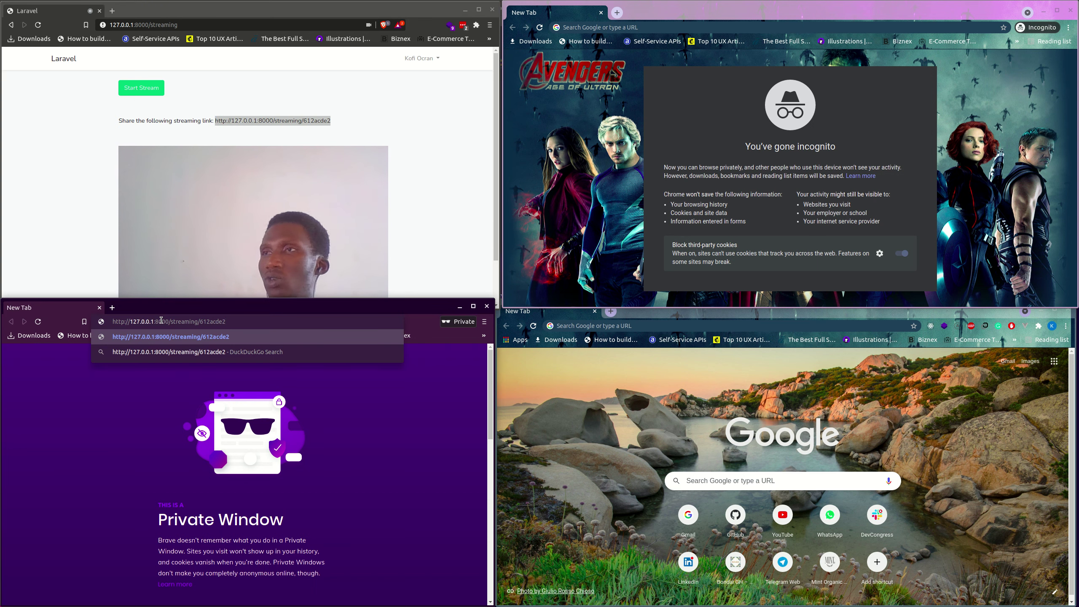
key(Return)
Log in as the second user with their e-mail and password, then join the stream.
click(269, 415)
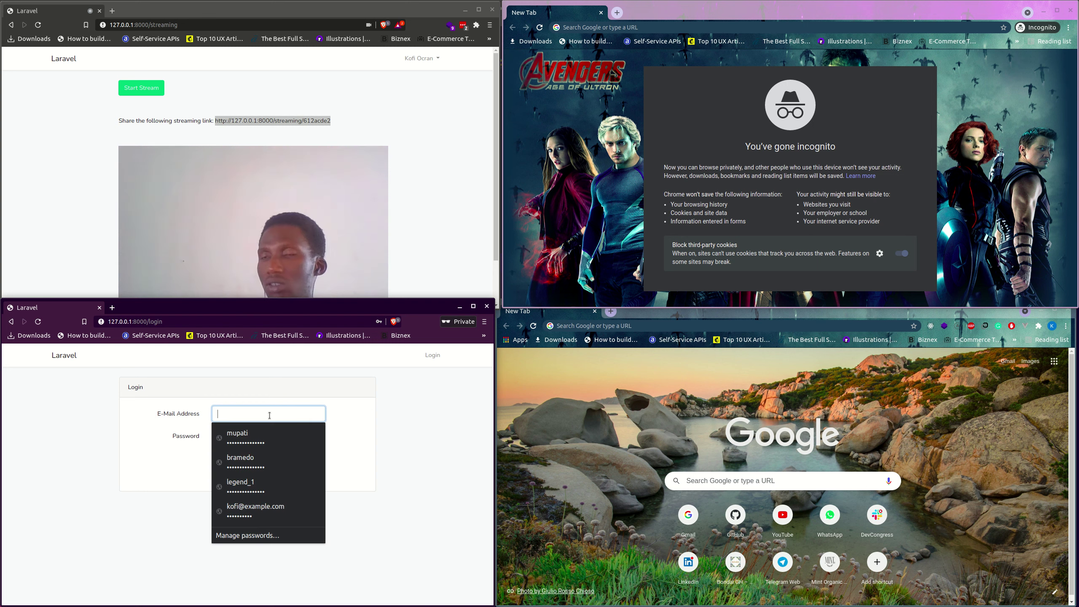
text(mupati)
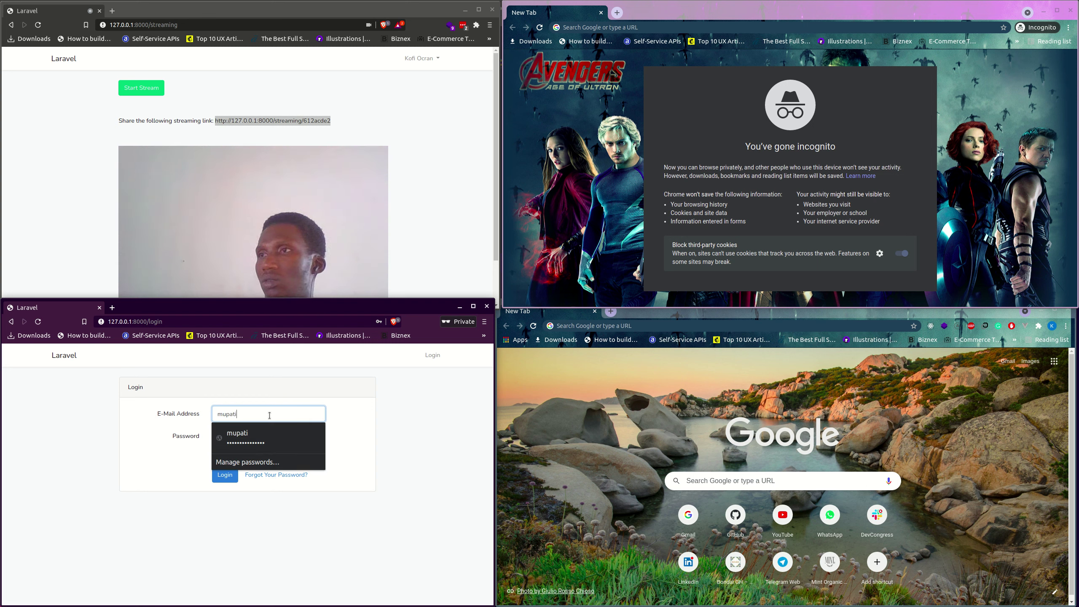
text(@example.com)
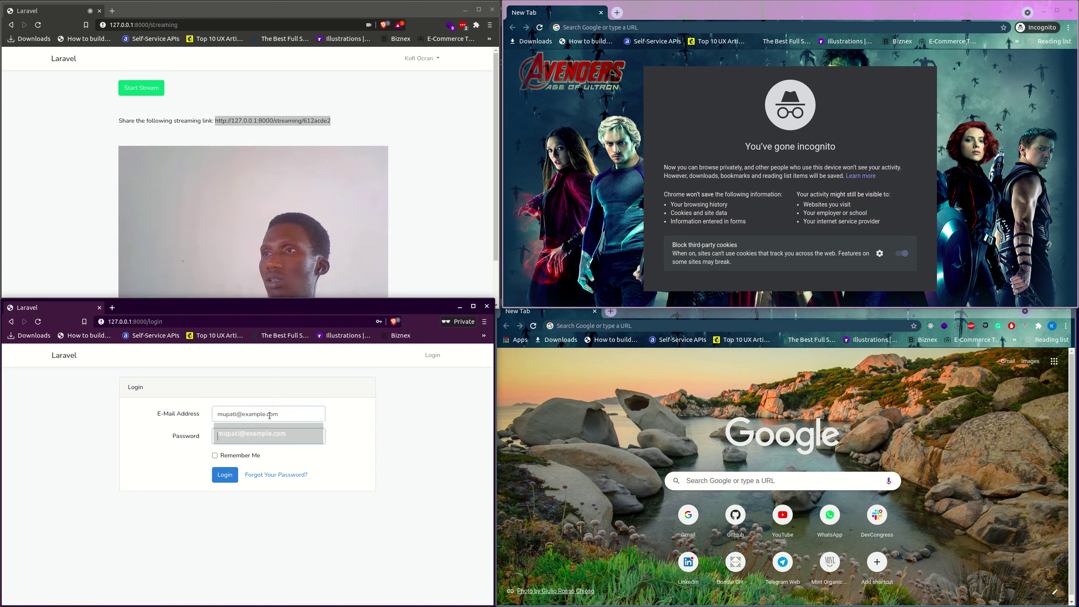
key(Tab)
text(••••••••••)
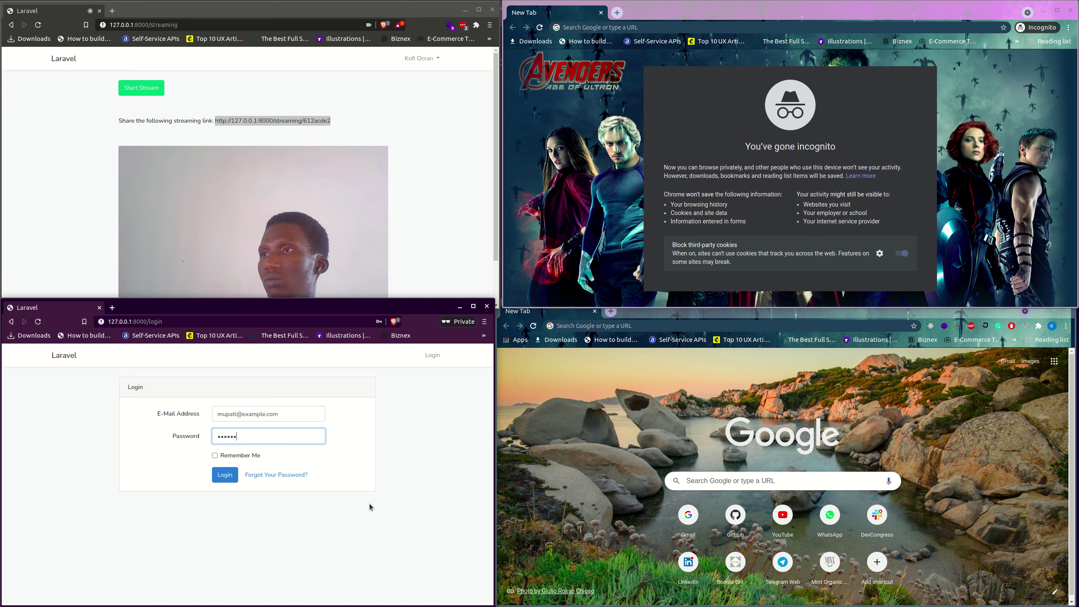
click(234, 480)
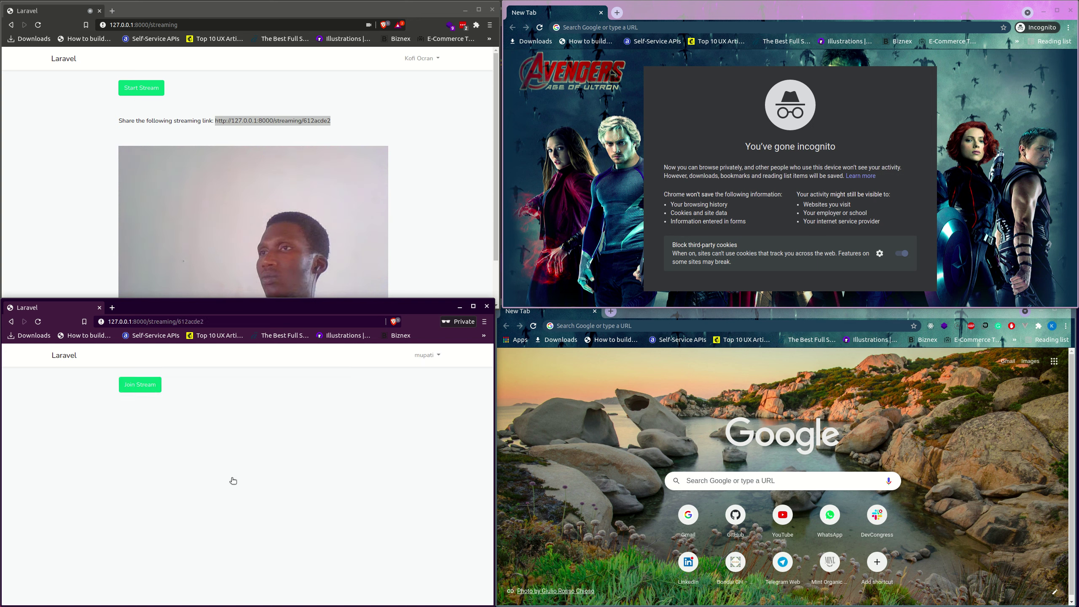
click(144, 88)
click(144, 385)
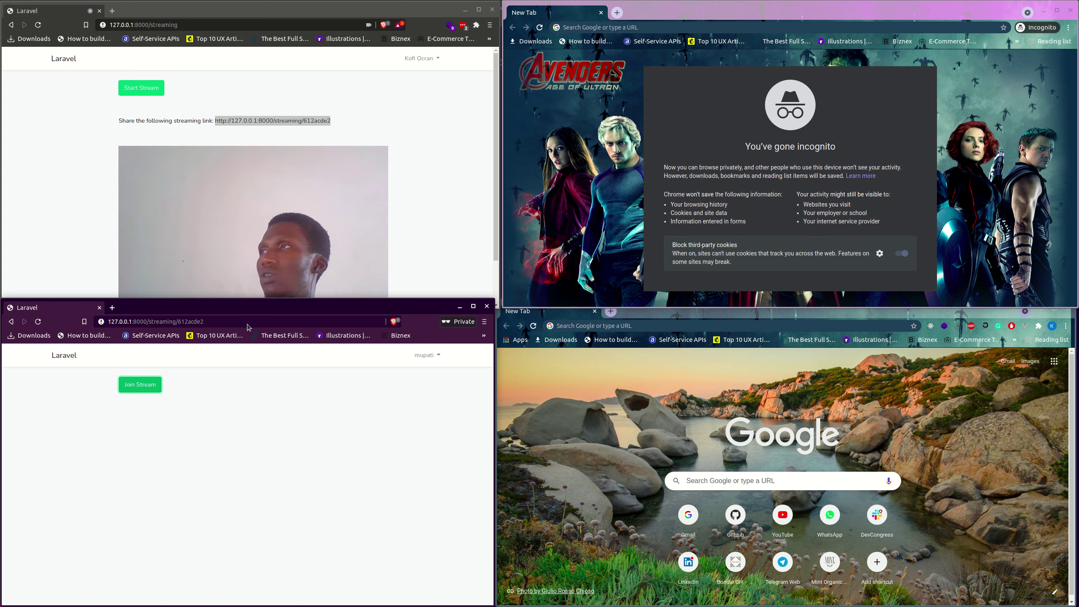
Open the shared streaming link in the Chrome Incognito window.
click(594, 27)
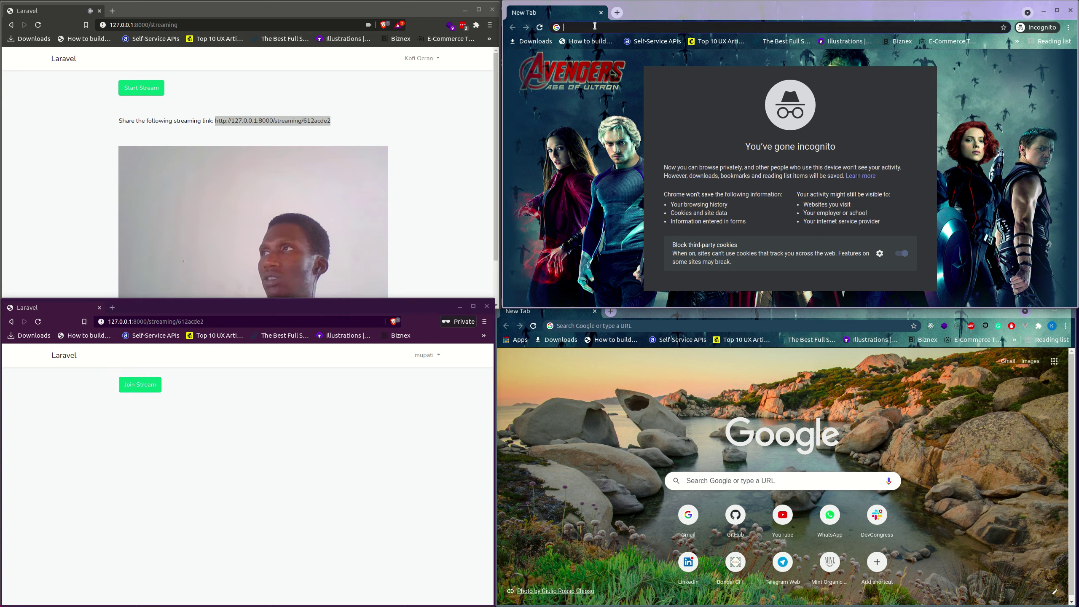
key(ctrl+v)
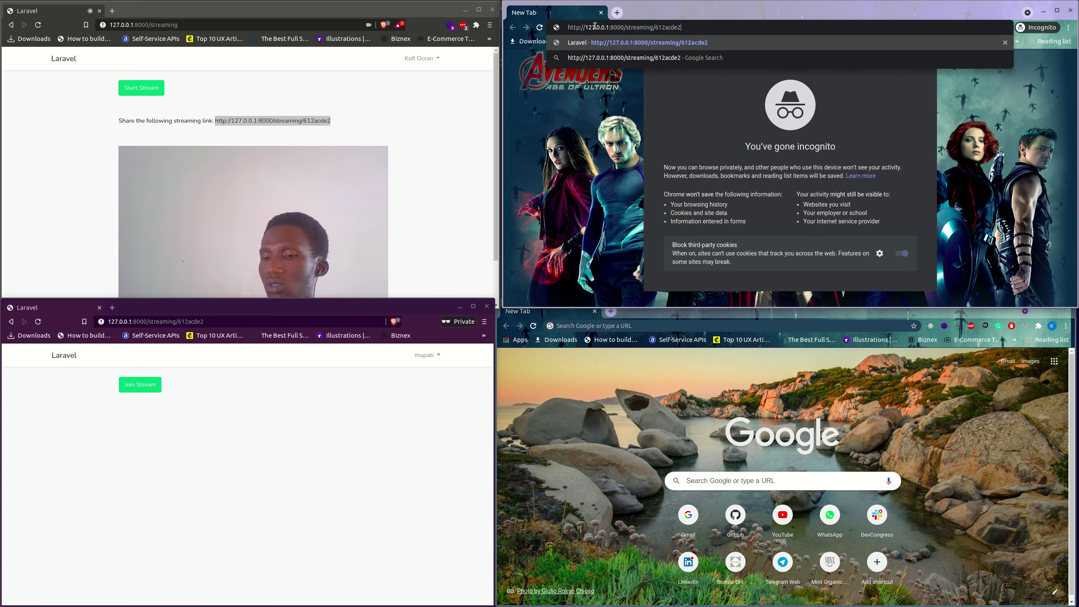
key(Return)
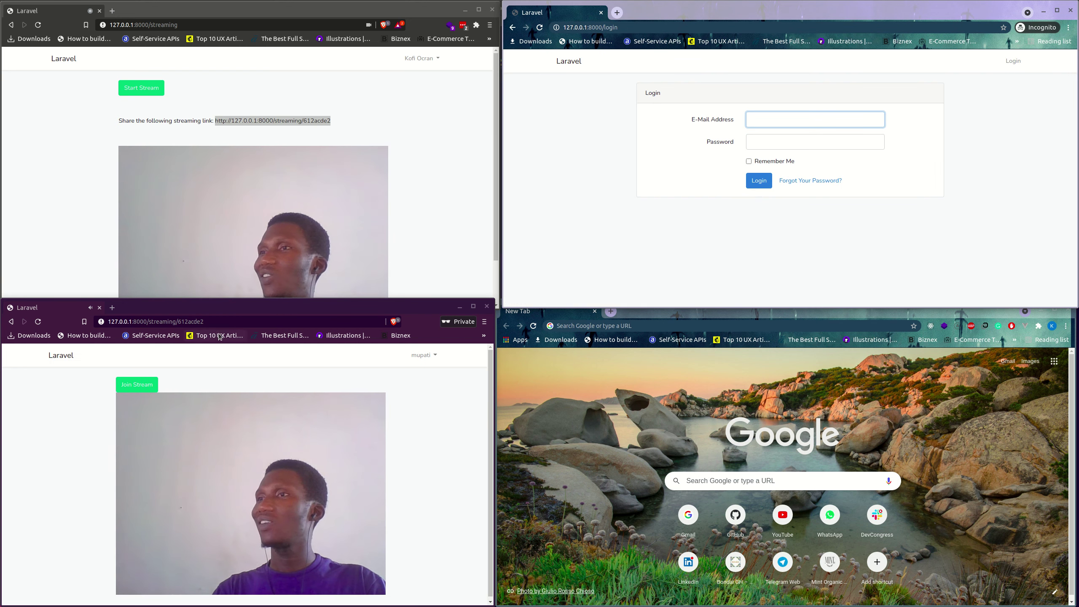
Sign in with the saved viewer e-mail and the password, then join the stream.
click(762, 123)
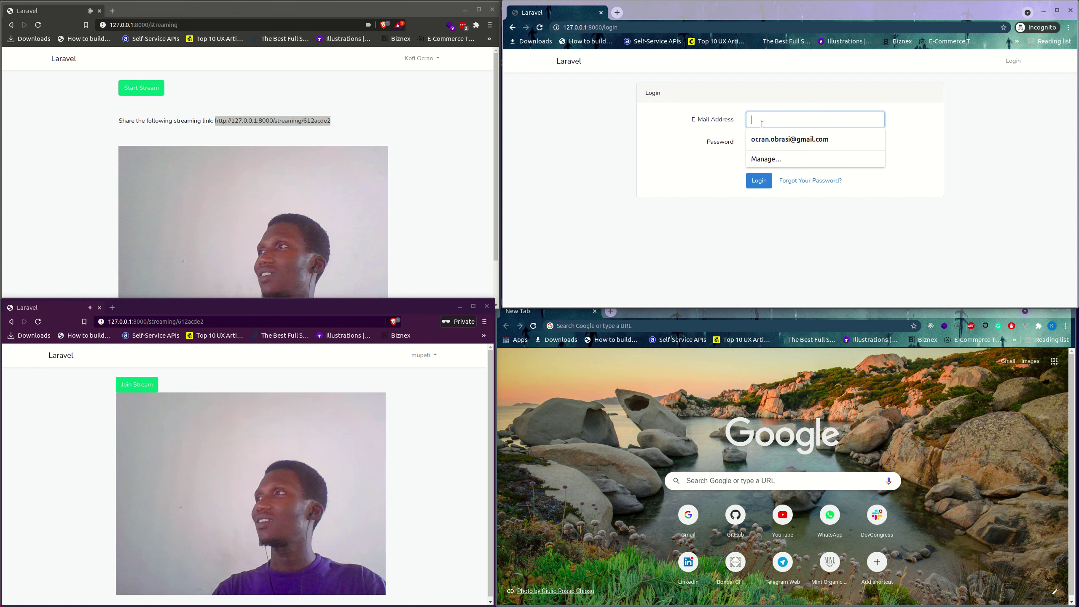
click(789, 139)
click(781, 148)
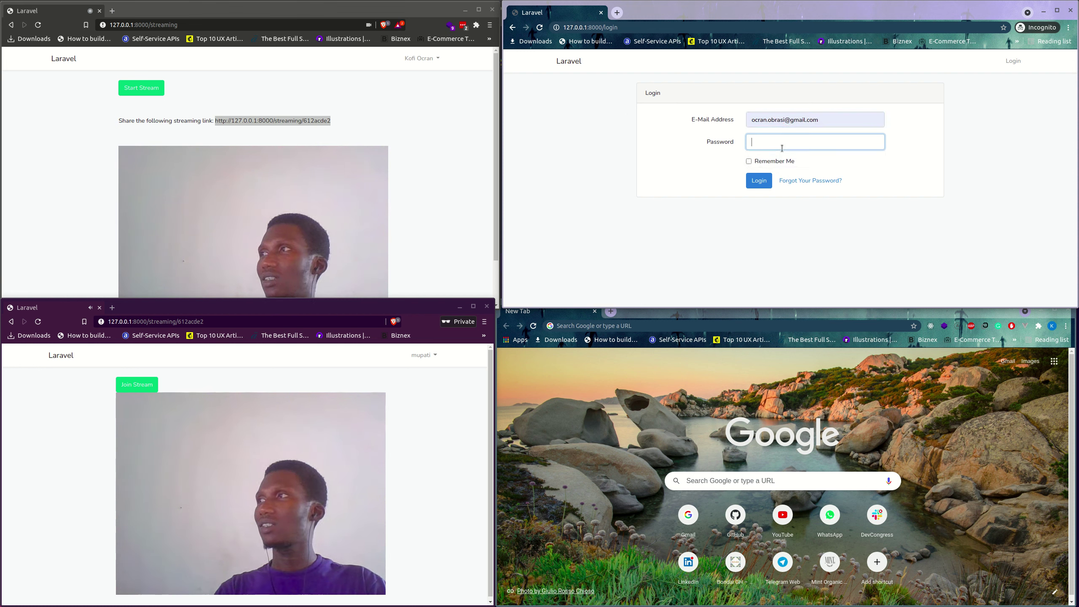
text(•••••••)
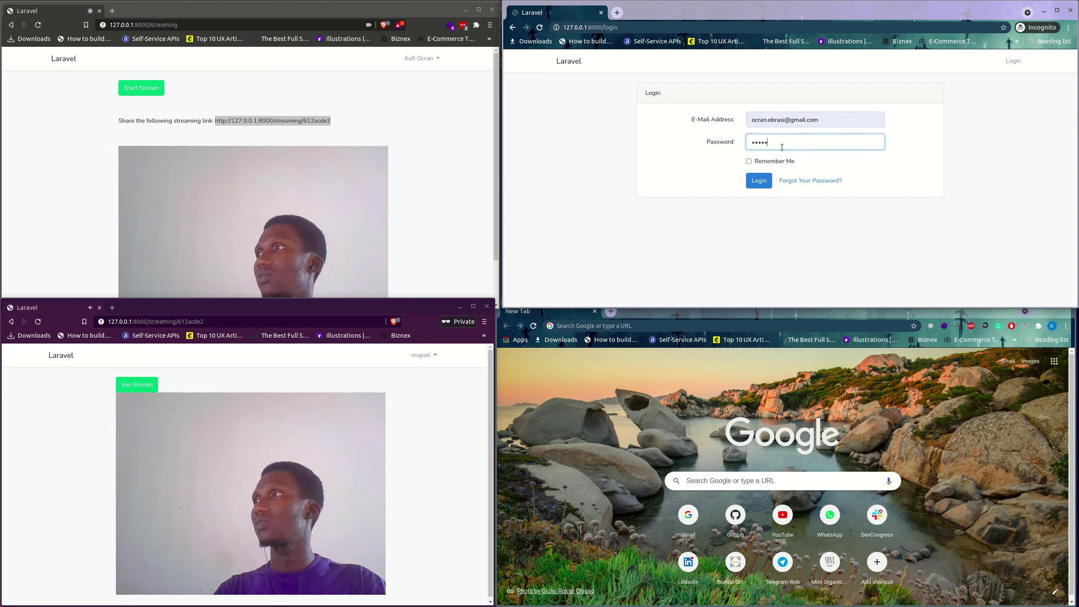
click(759, 181)
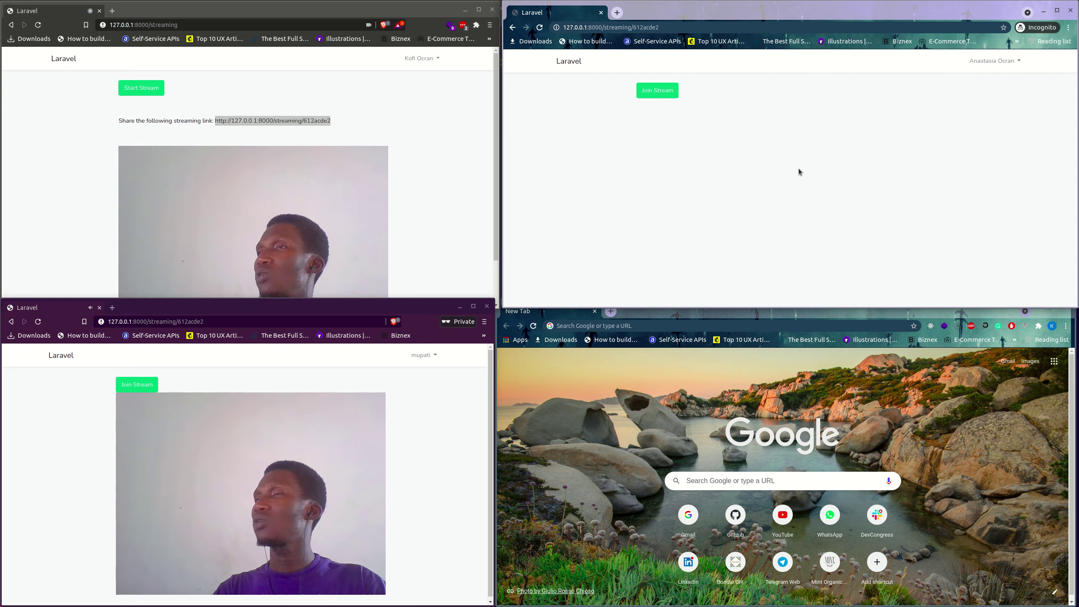
click(416, 227)
click(654, 94)
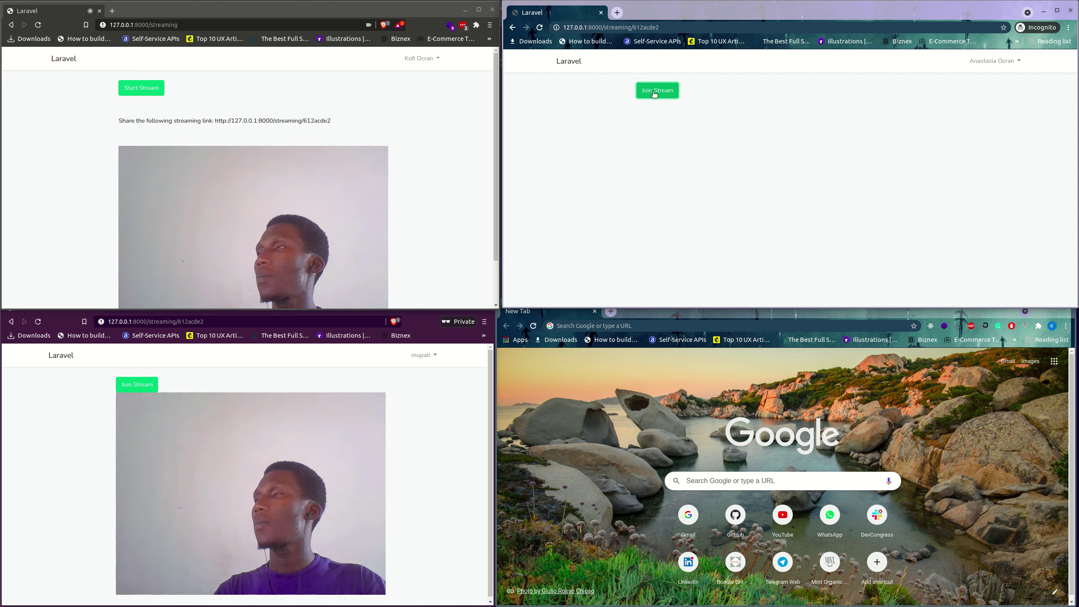
click(582, 397)
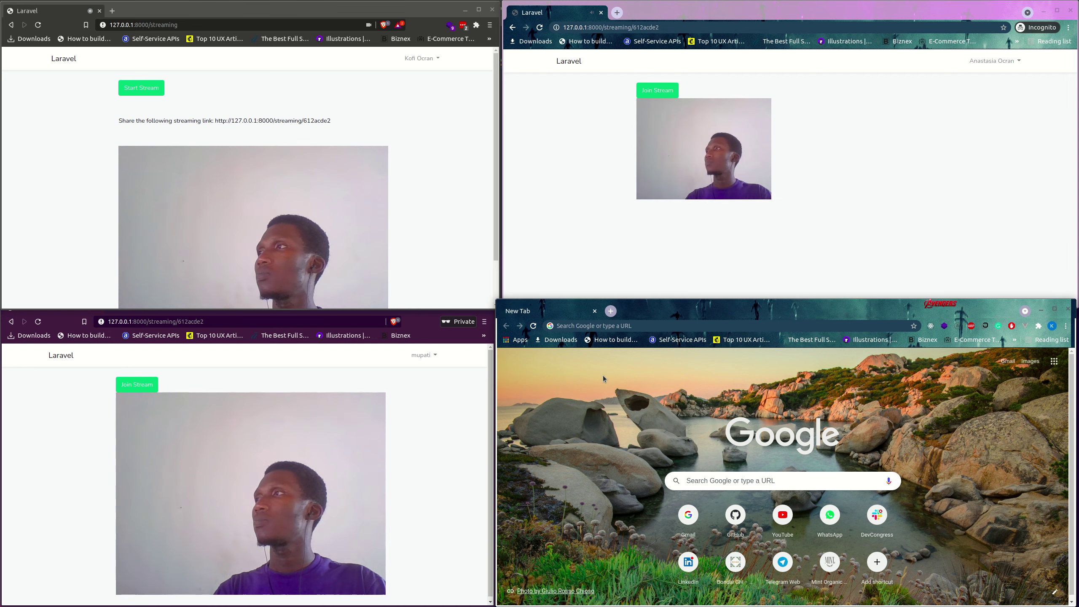
Open the streaming link in the regular Chrome tab, then log out of the current account.
click(606, 325)
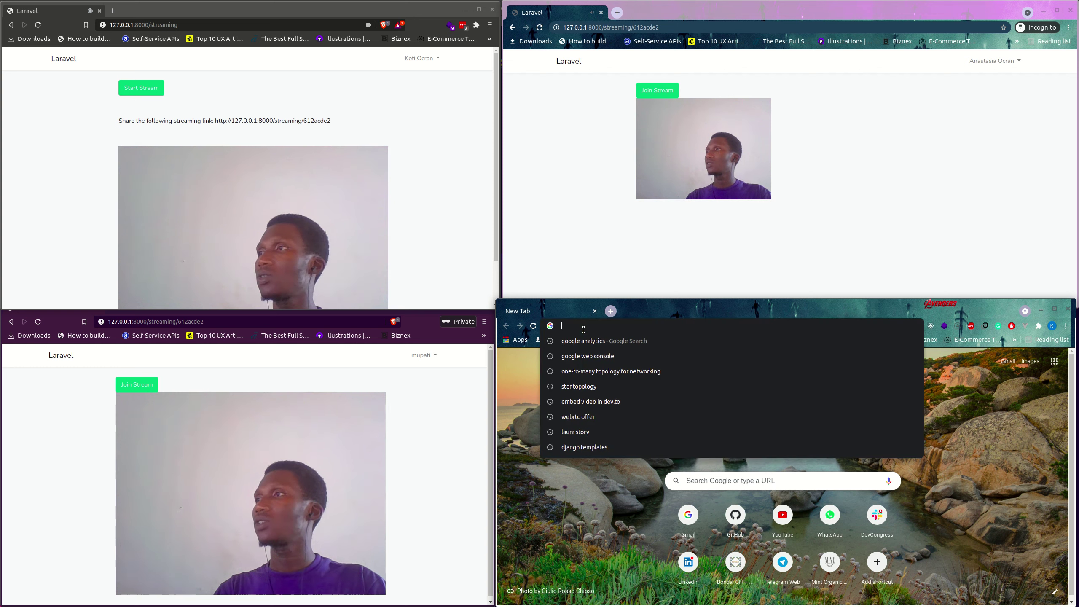
text(http://127.0.0.1:8000/streaming/612acde2)
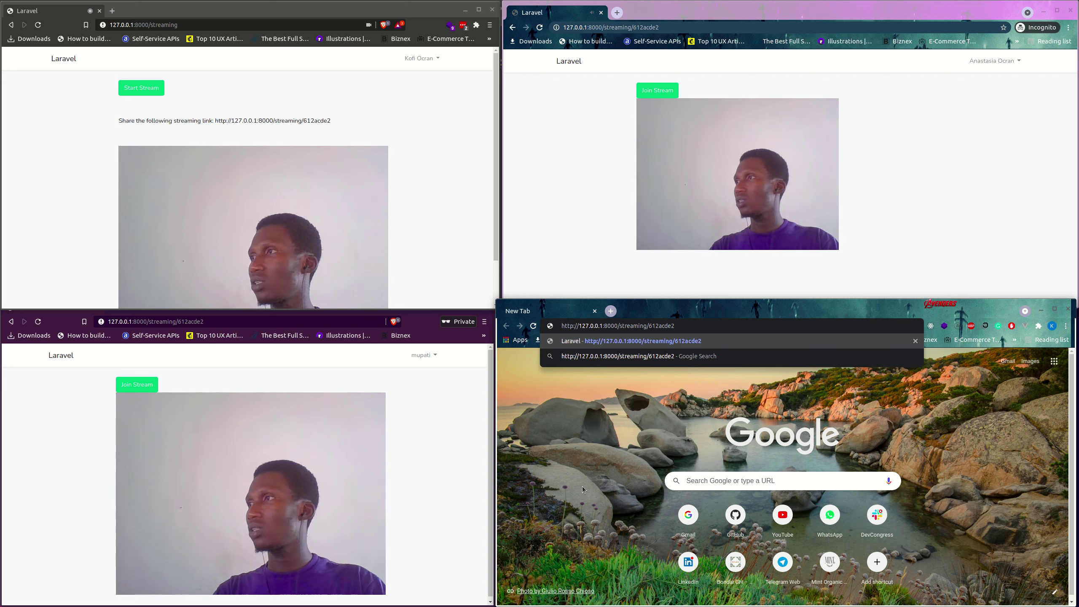
key(Return)
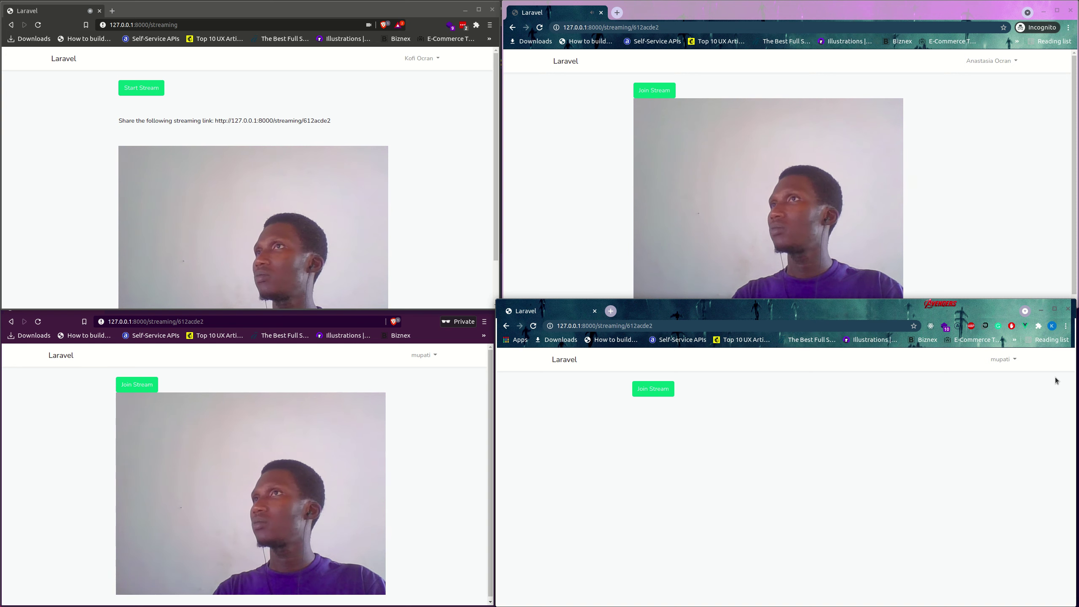
click(661, 388)
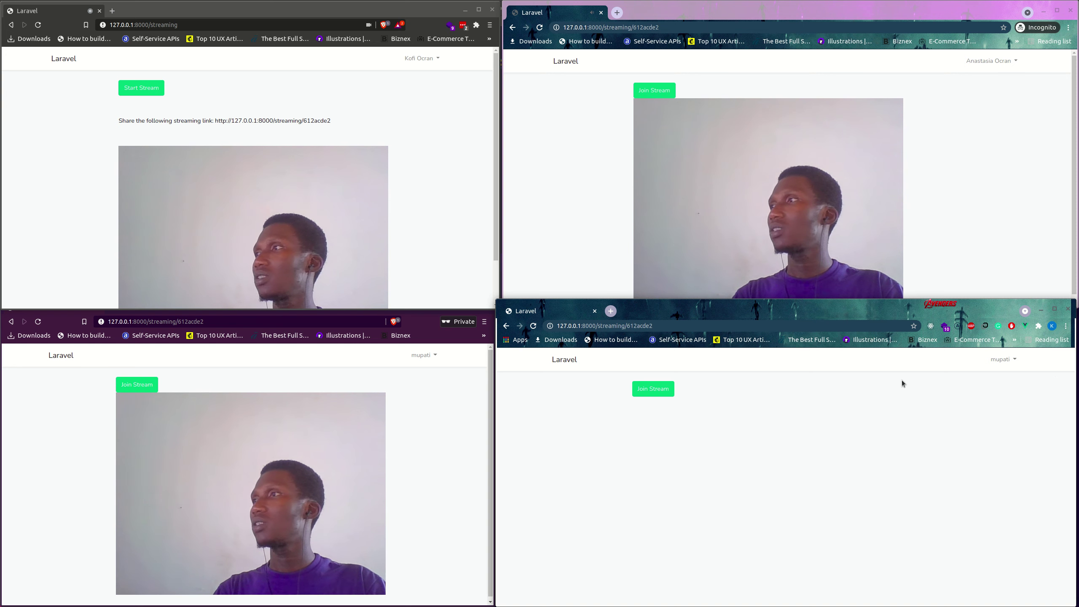
click(1006, 366)
click(992, 378)
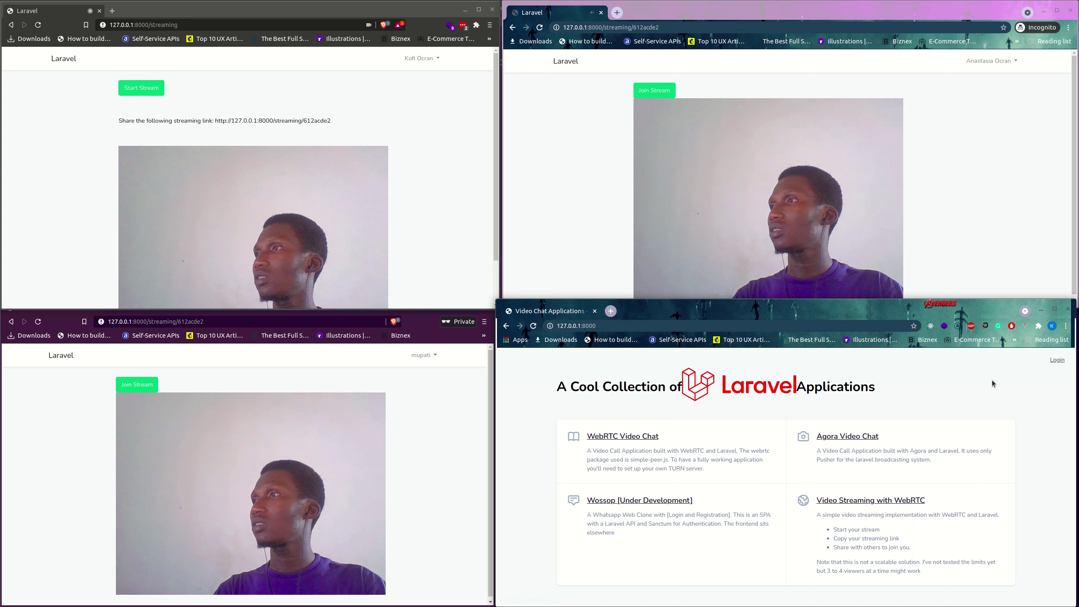
Log in as a different user with their e-mail and password, dismissing the password warning.
click(1057, 359)
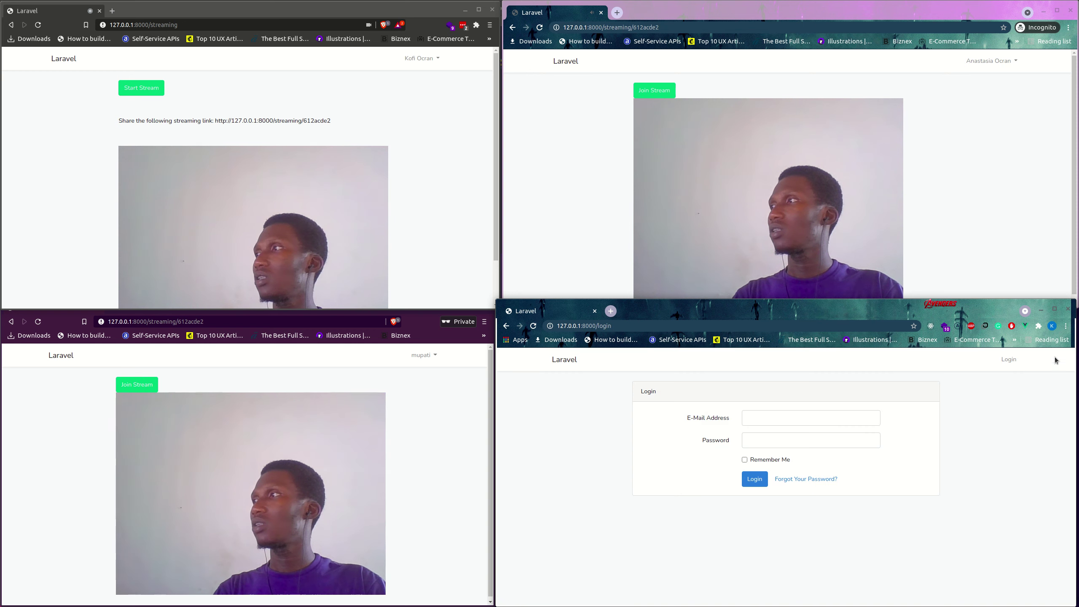
click(775, 421)
text(na)
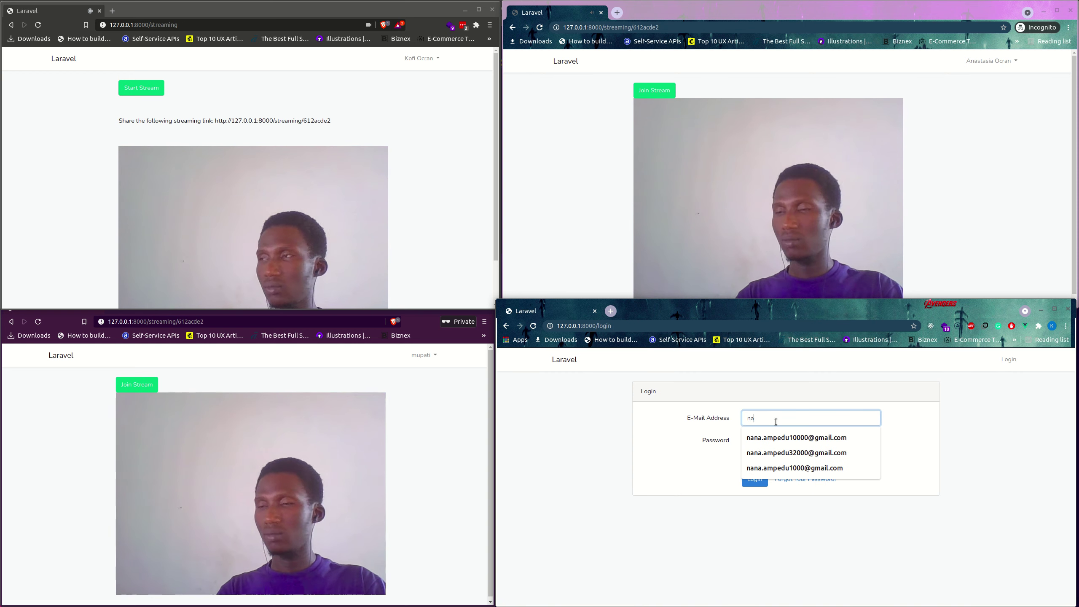
text(na@examp)
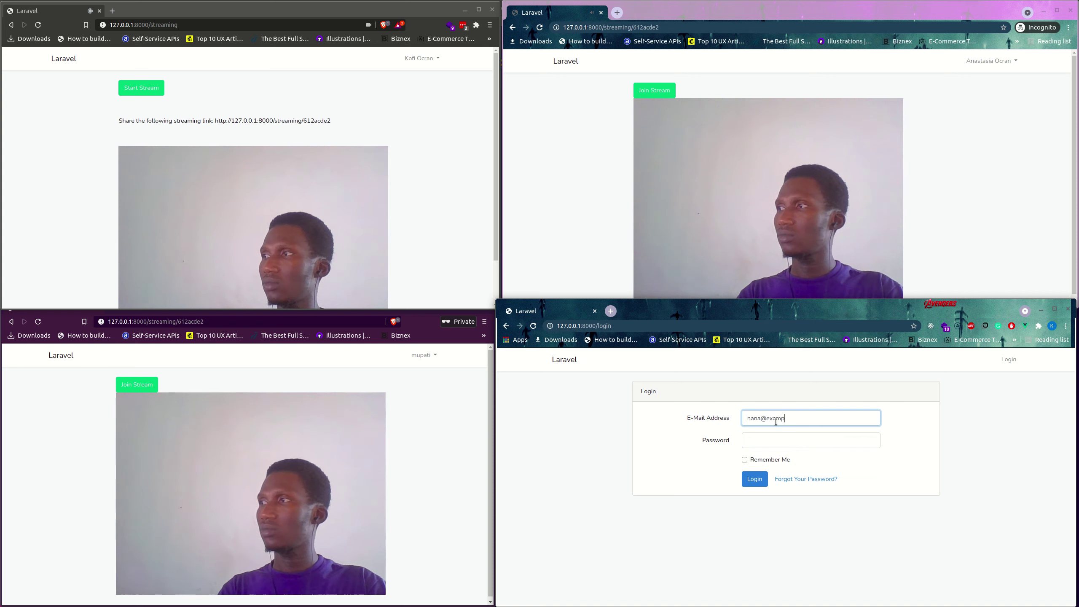
text(le.com)
key(Tab)
text(pass)
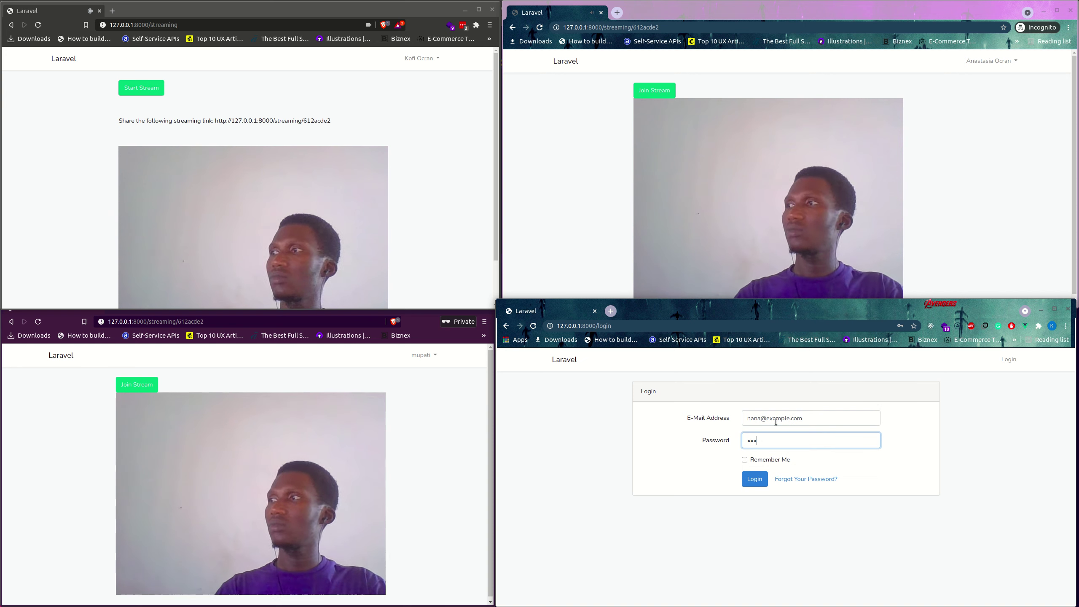
text(wo)
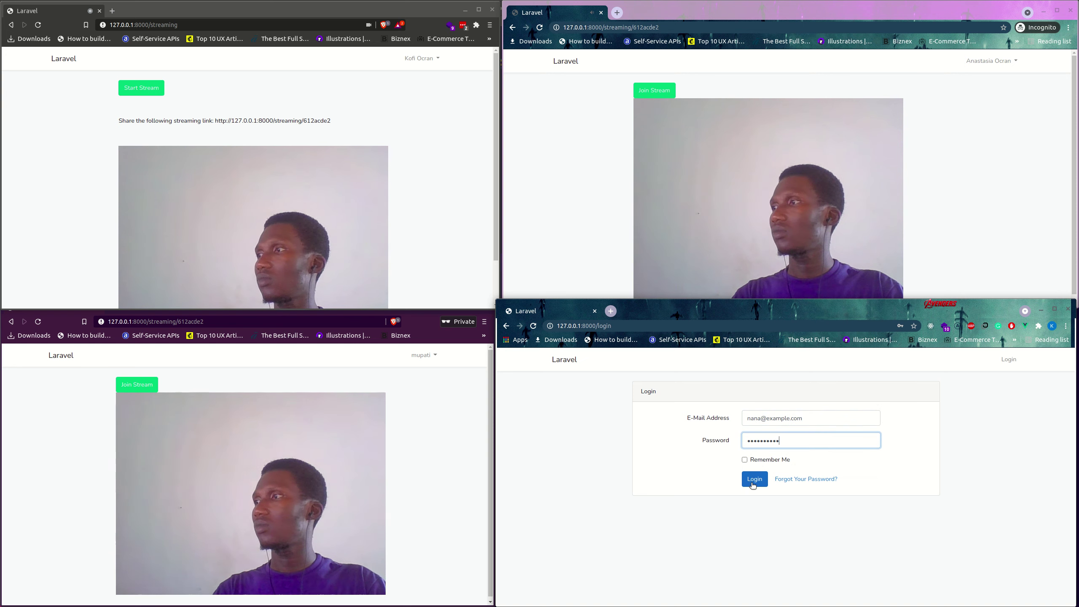
click(752, 483)
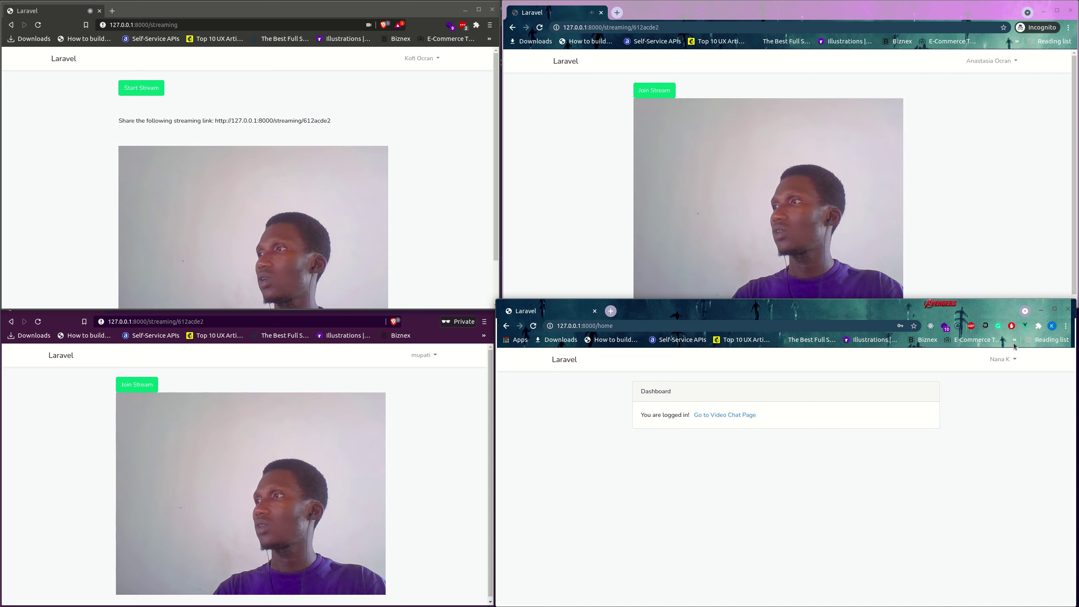
click(791, 452)
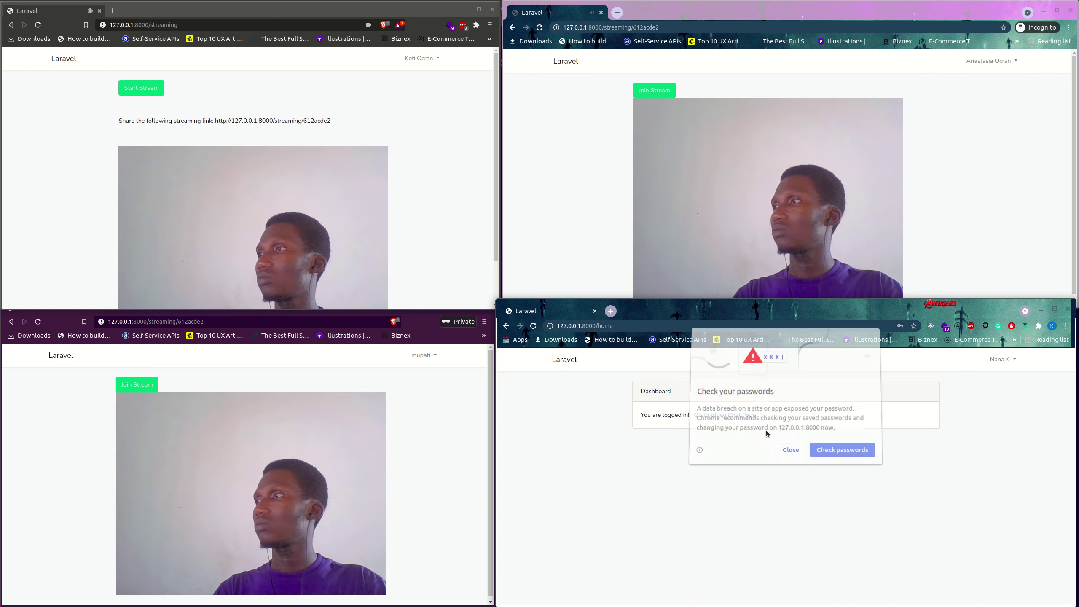
click(600, 324)
Replace the address with the pasted streaming link and join the stream as the third viewer.
double_click(603, 325)
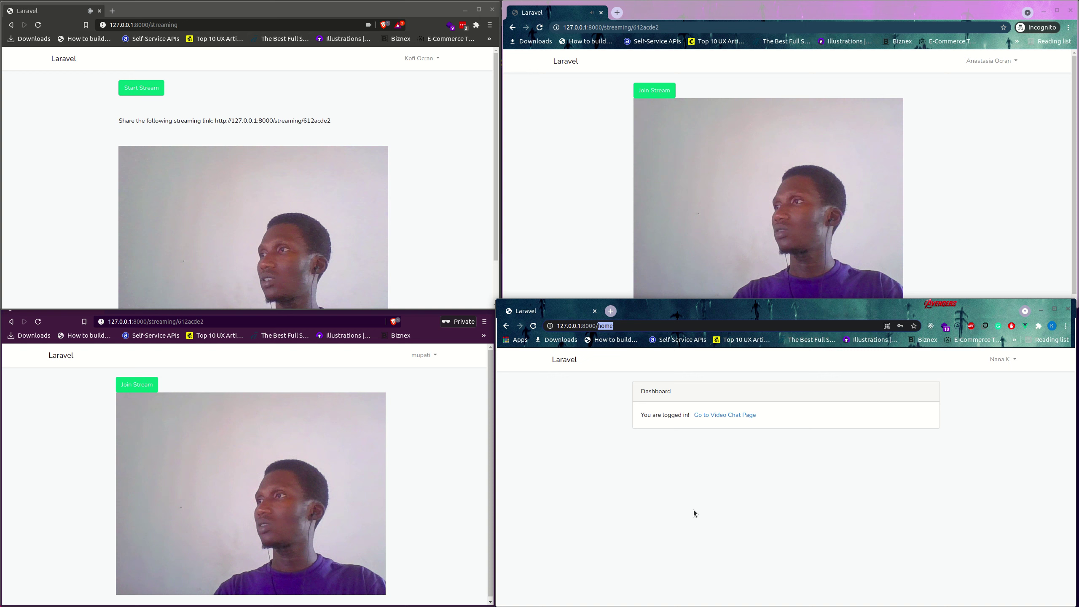
text(stra)
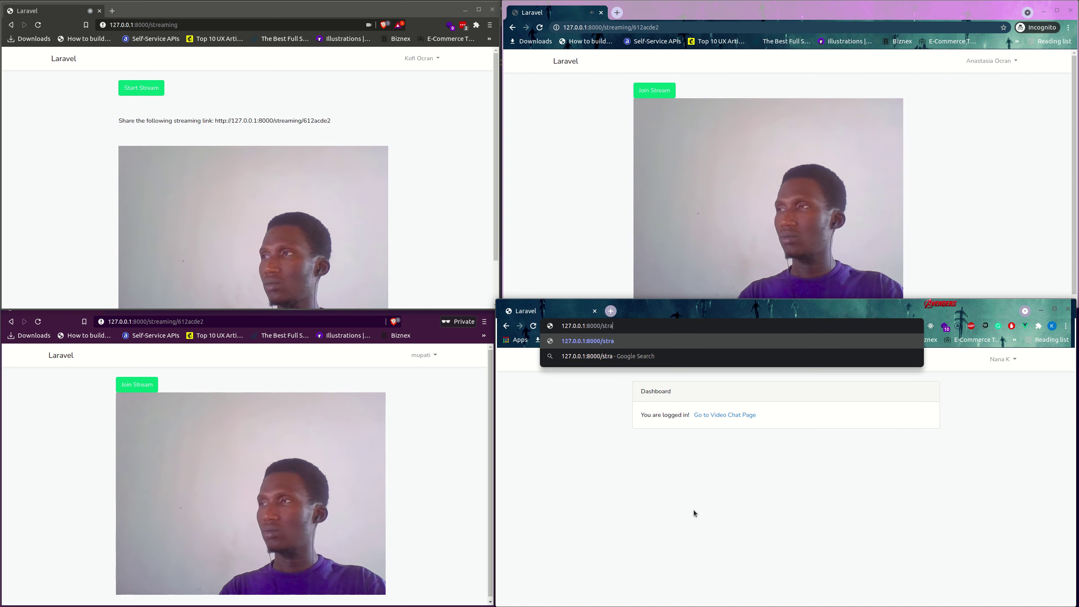
key(BackSpace)
key(ctrl+a)
text(http://127.0.0.1:8000/streaming/612acde2)
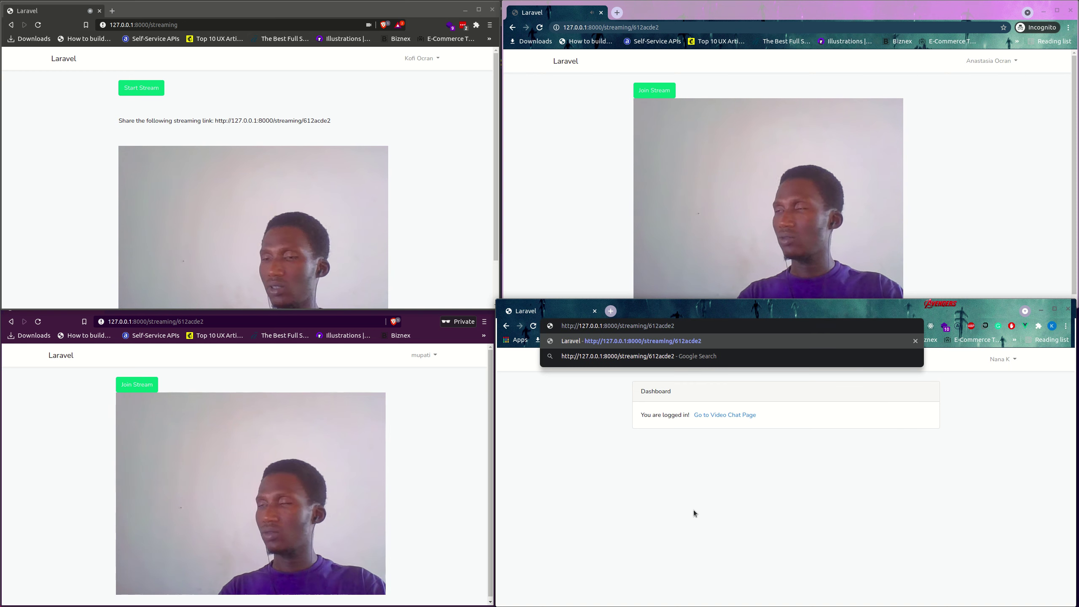
key(Return)
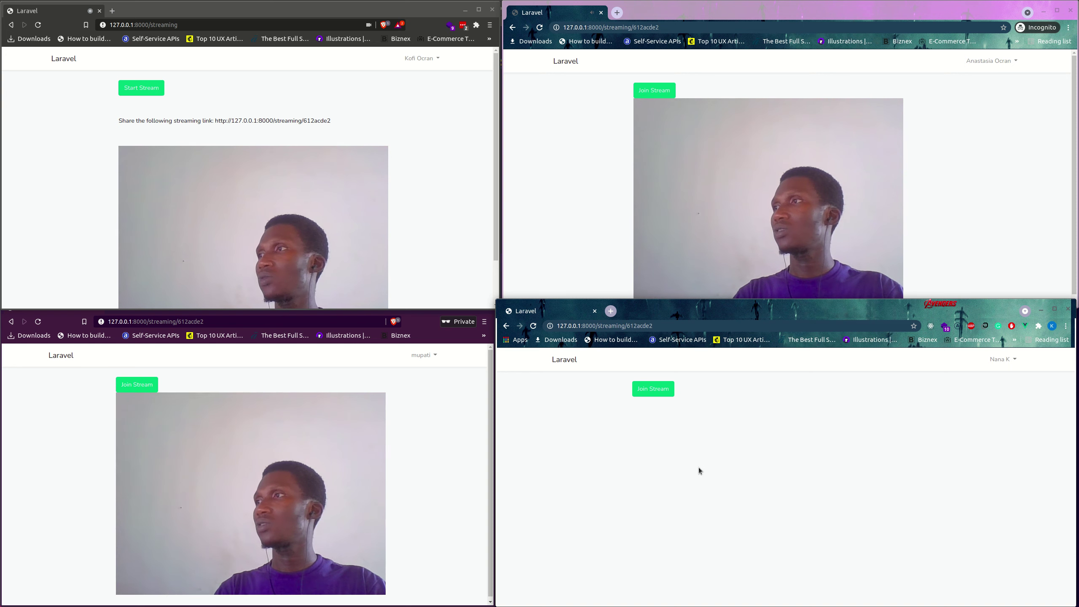
click(658, 389)
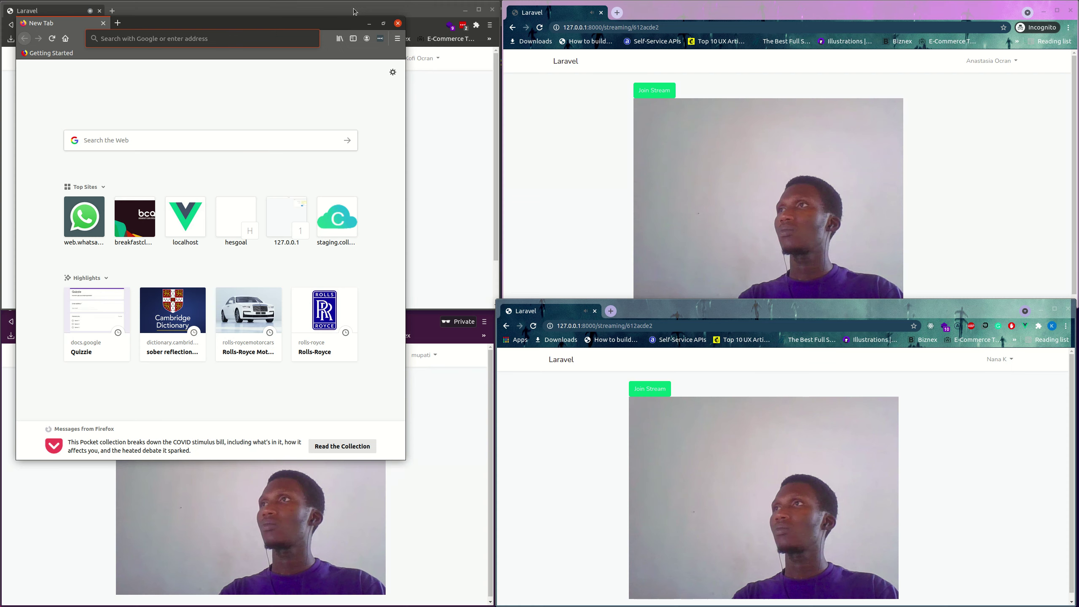
Move and resize the Firefox window into the middle of the screen.
drag(316, 23, 592, 119)
click(524, 120)
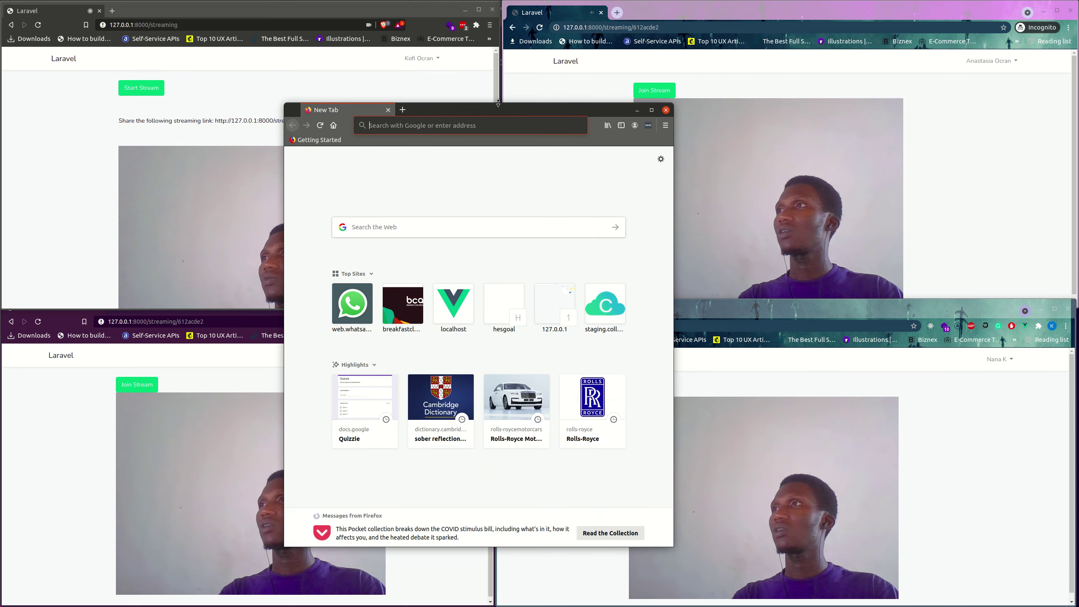
drag(498, 103, 490, 230)
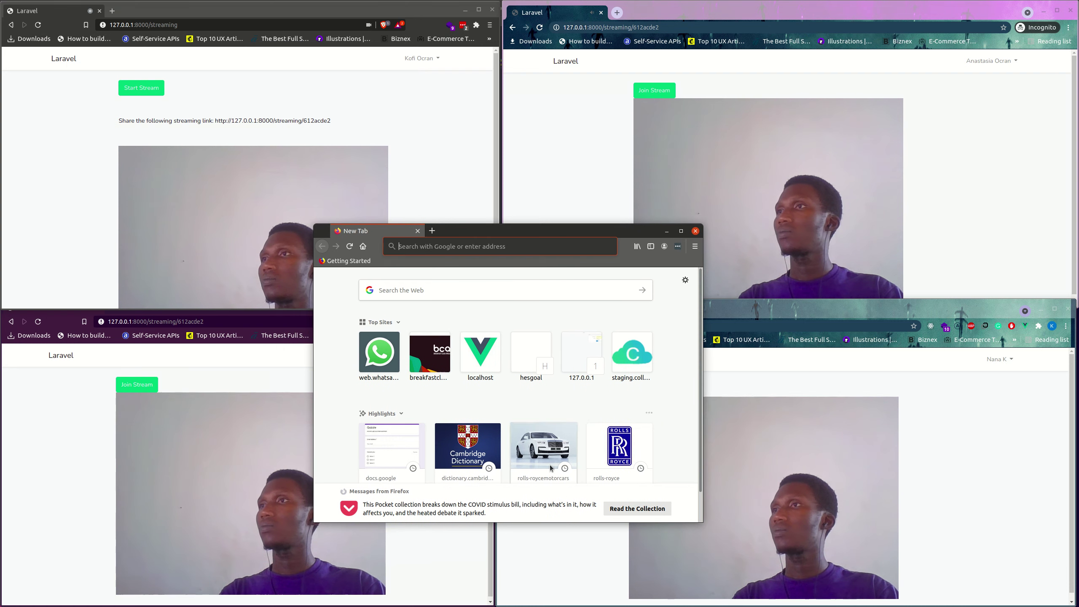
Paste the shared streaming link into Firefox's address bar to reach the app's login page.
click(449, 240)
text(http://127.0.0.1:8000/streaming/612acde2)
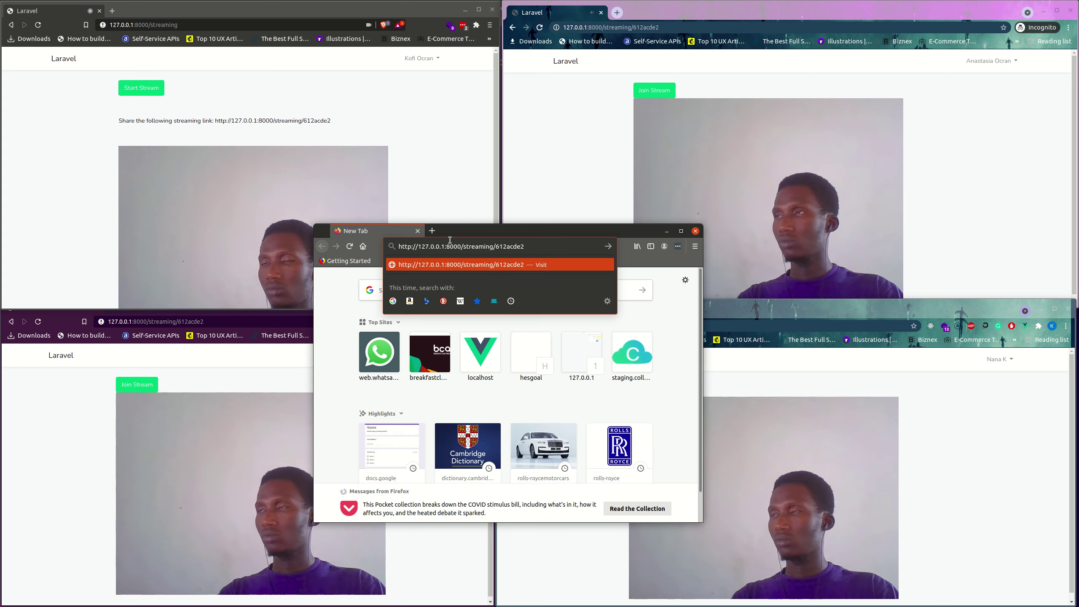
key(Return)
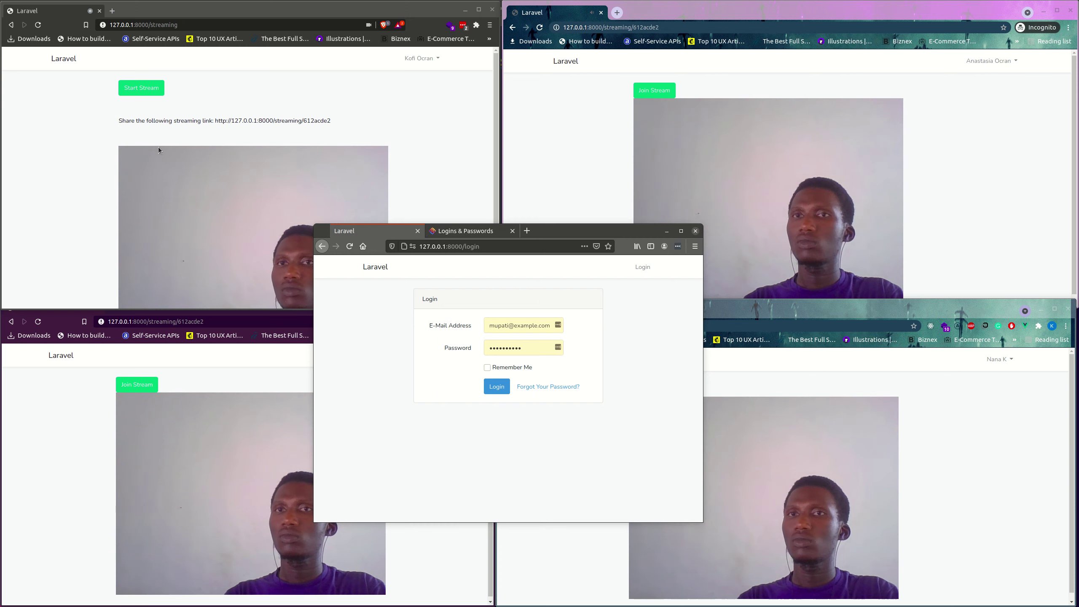
Replace the autofilled e-mail, enter the viewer's password, log in and join the stream.
click(558, 325)
triple_click(510, 323)
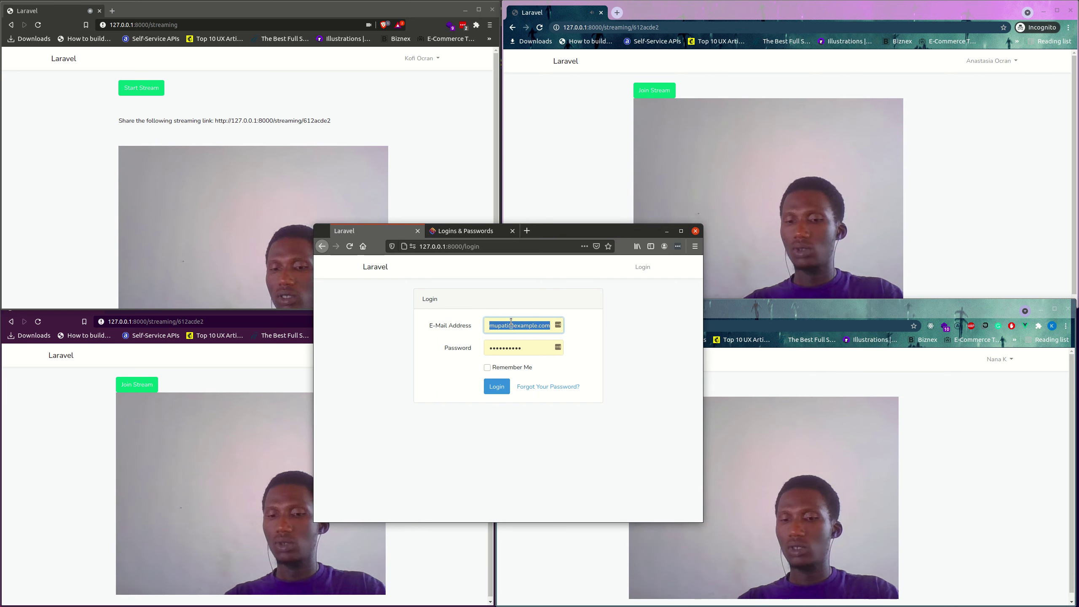
text(thomas)
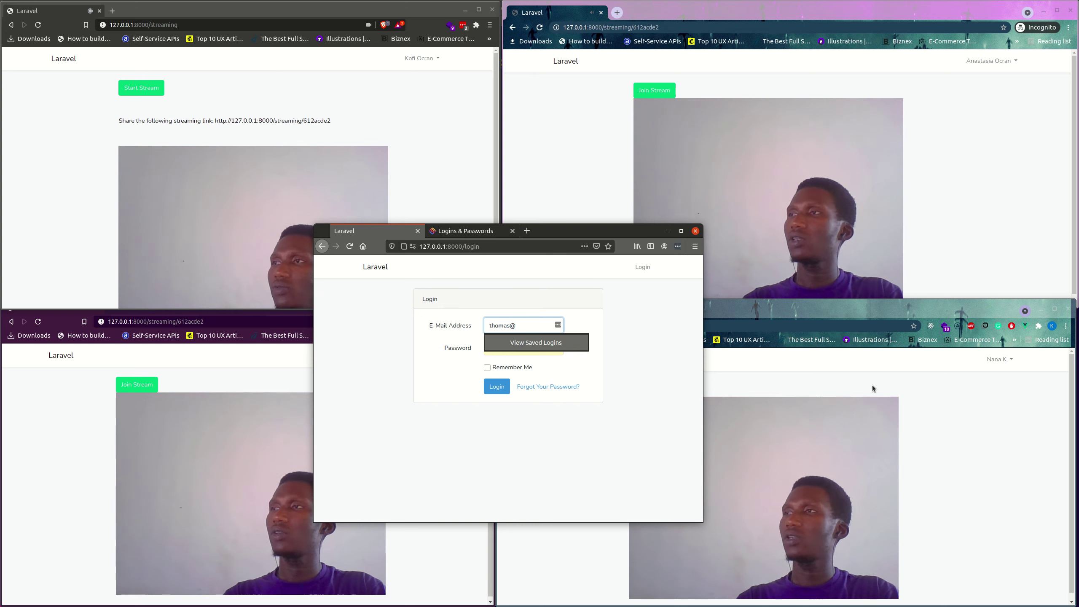
text(@exa,[;)
key(BackSpace)
key(BackSpace)
key(BackSpace)
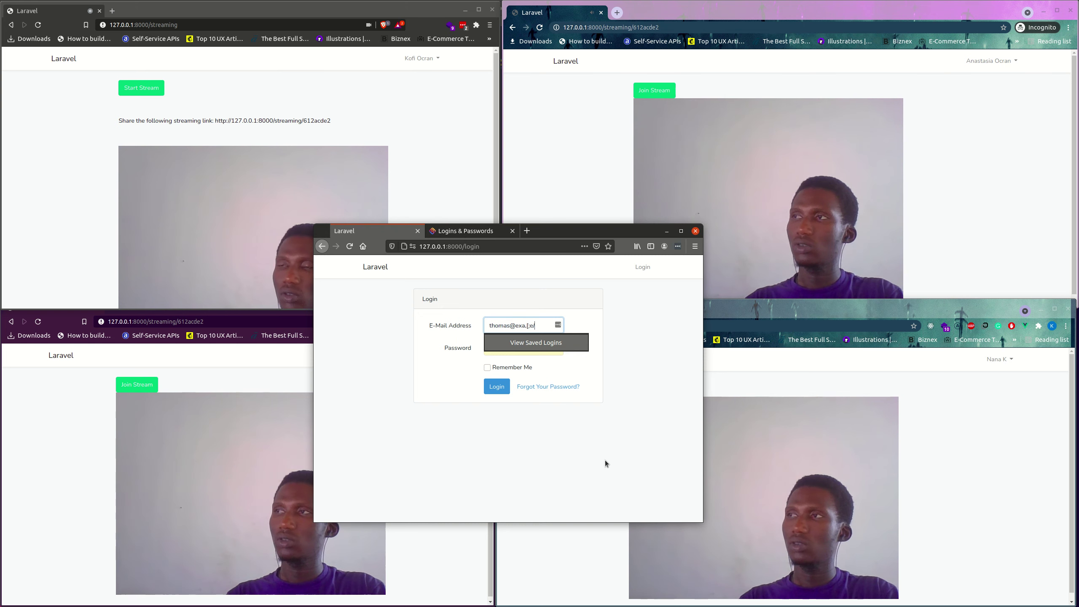
text(mple.com)
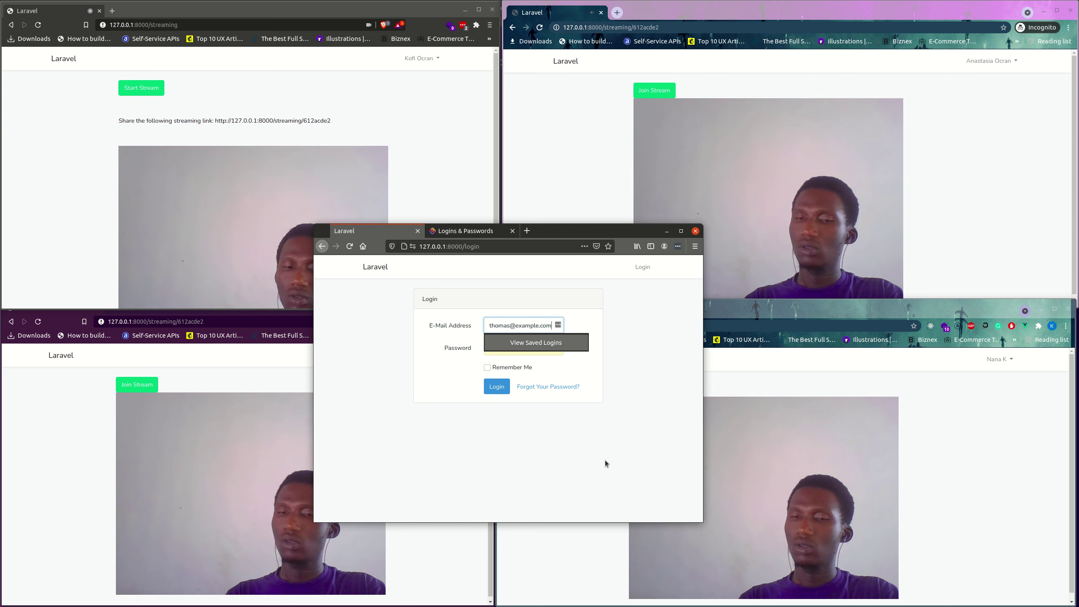
key(Tab)
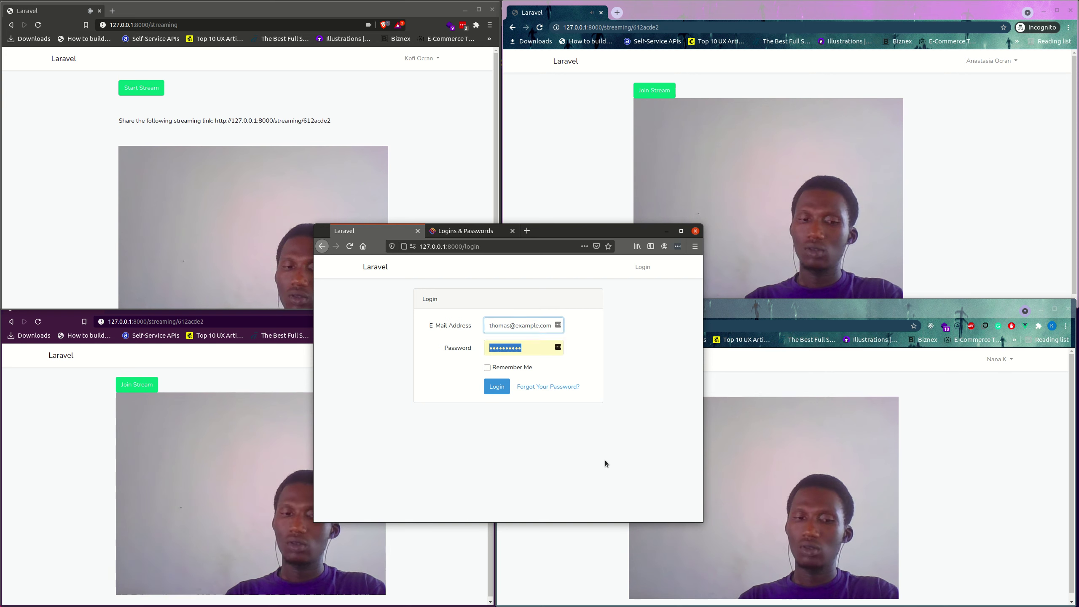
text(password12)
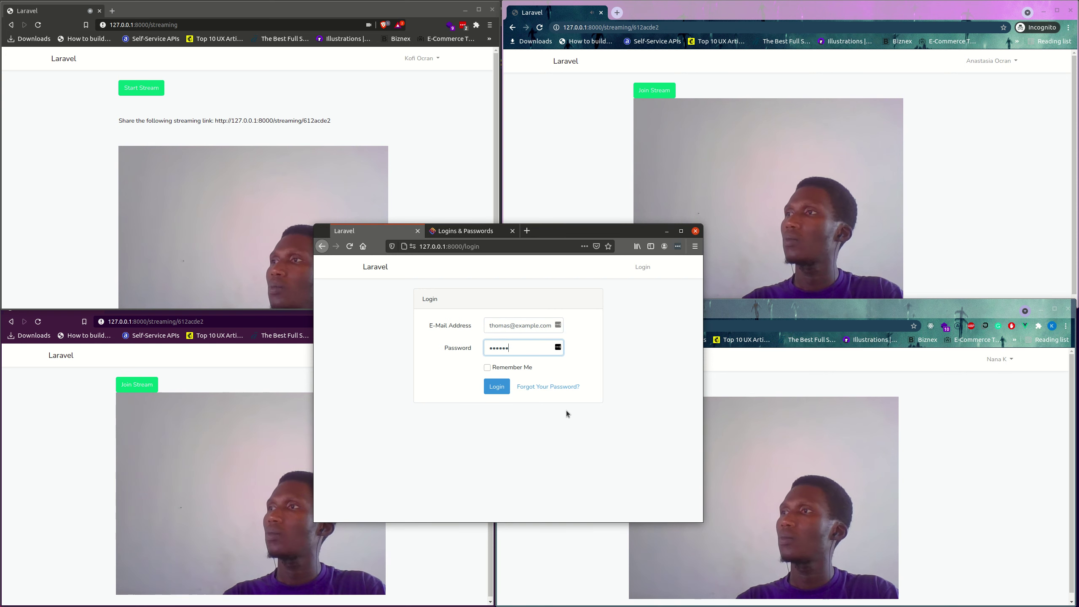
click(494, 387)
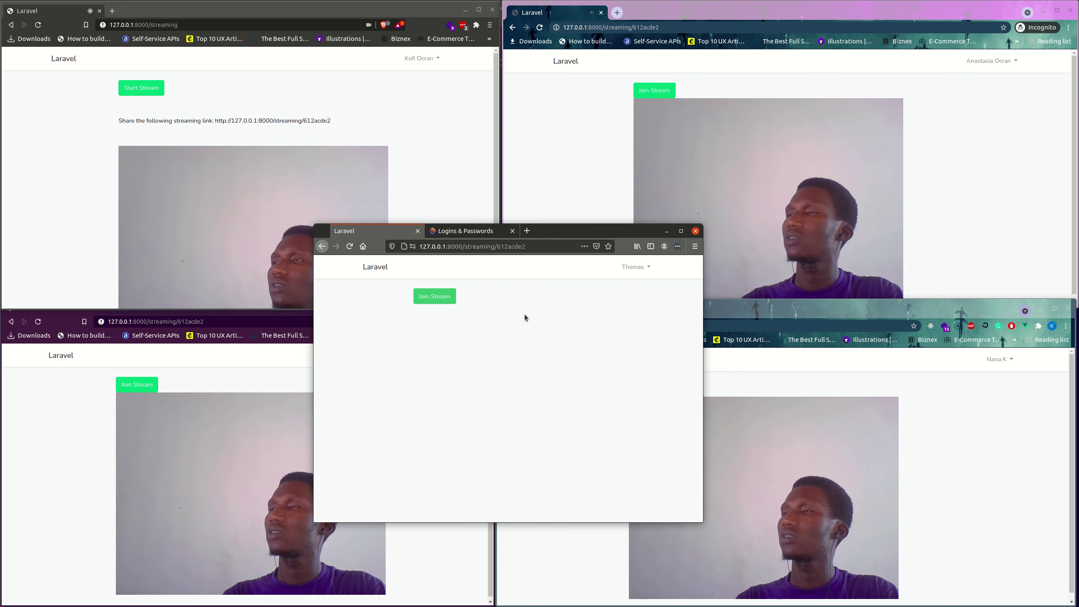
click(426, 299)
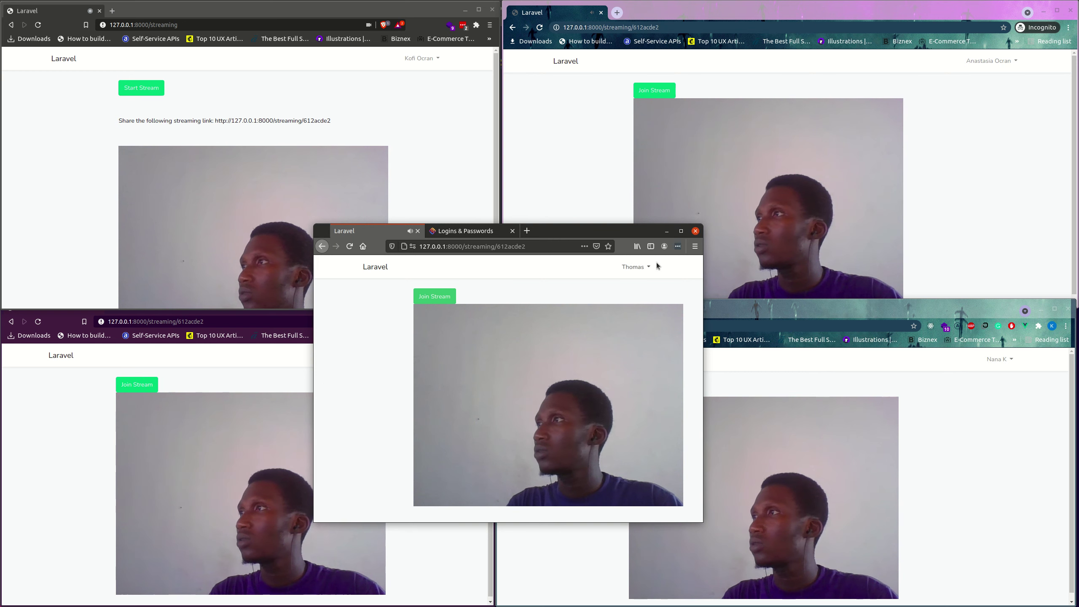
Open Firefox's main menu once the webcam broadcast is playing.
click(694, 247)
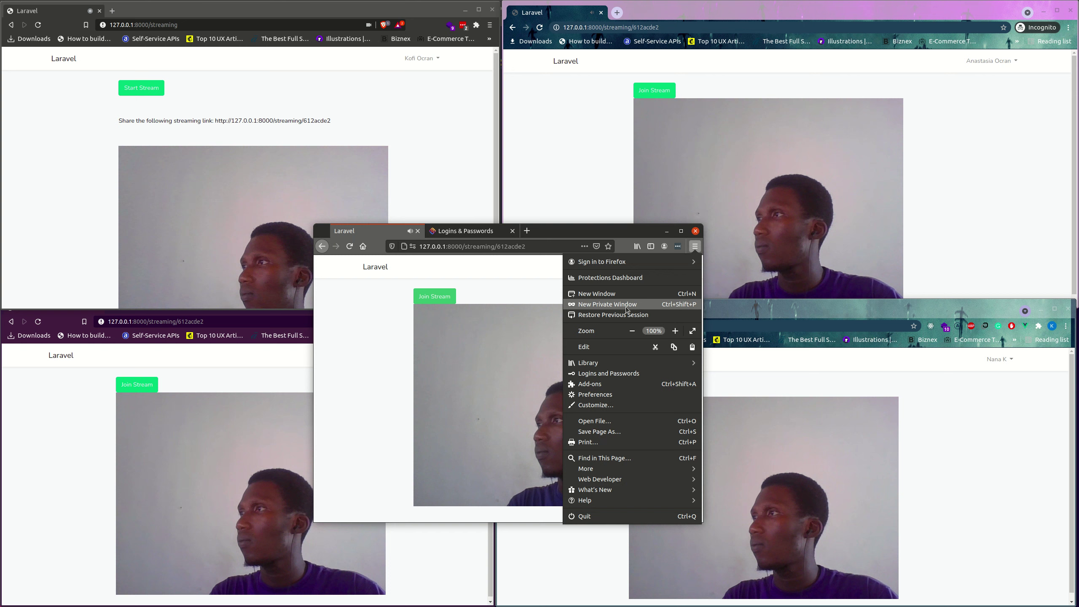
Open a new Firefox private window with Ctrl+Shift+P and move it toward the screen centre.
click(329, 358)
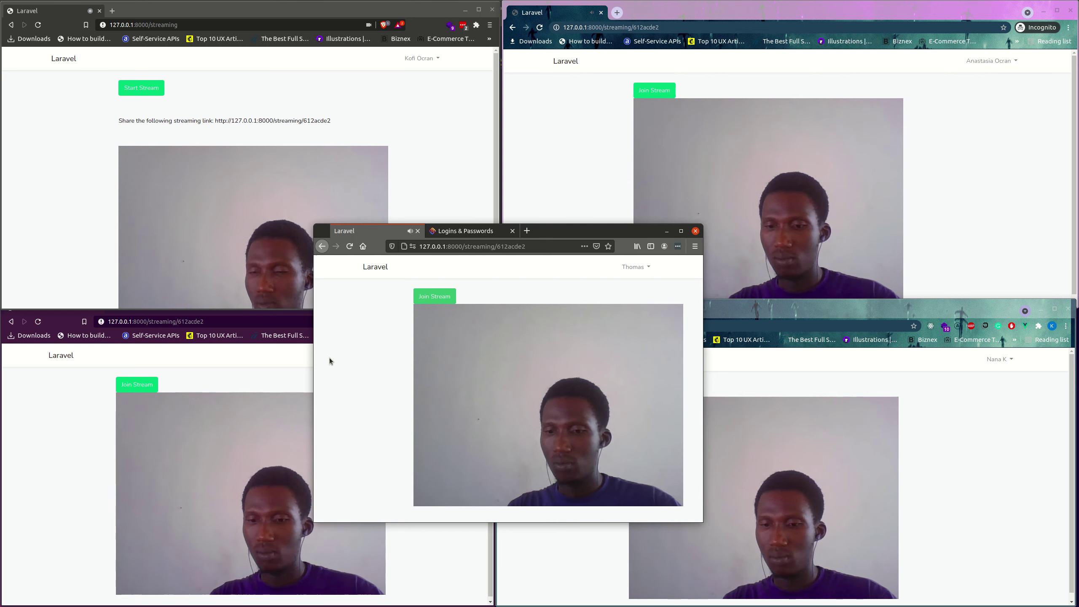
key(ctrl+shift+p)
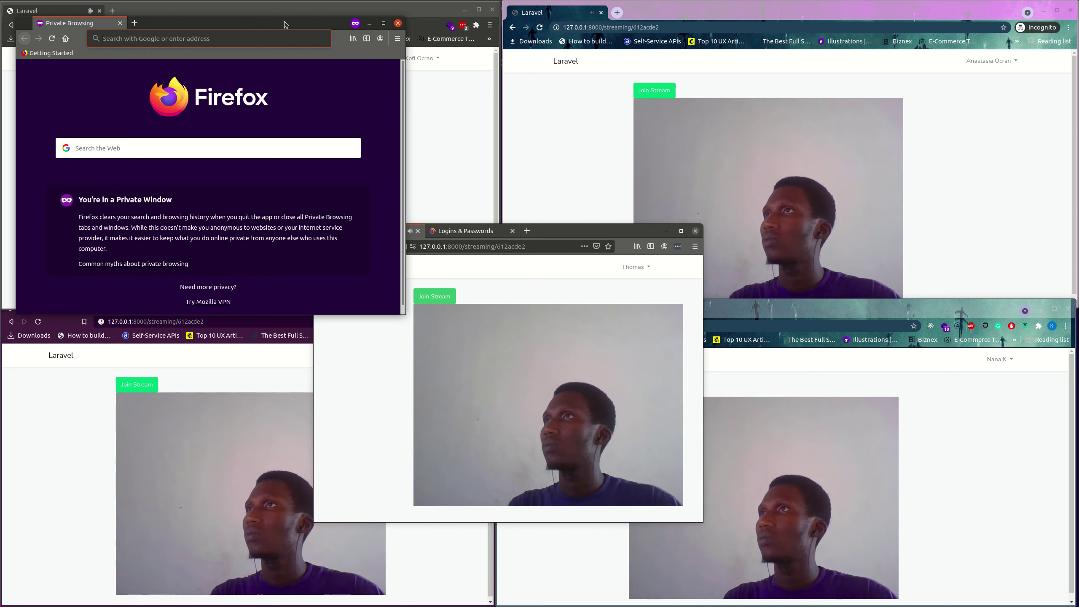
drag(192, 21, 491, 45)
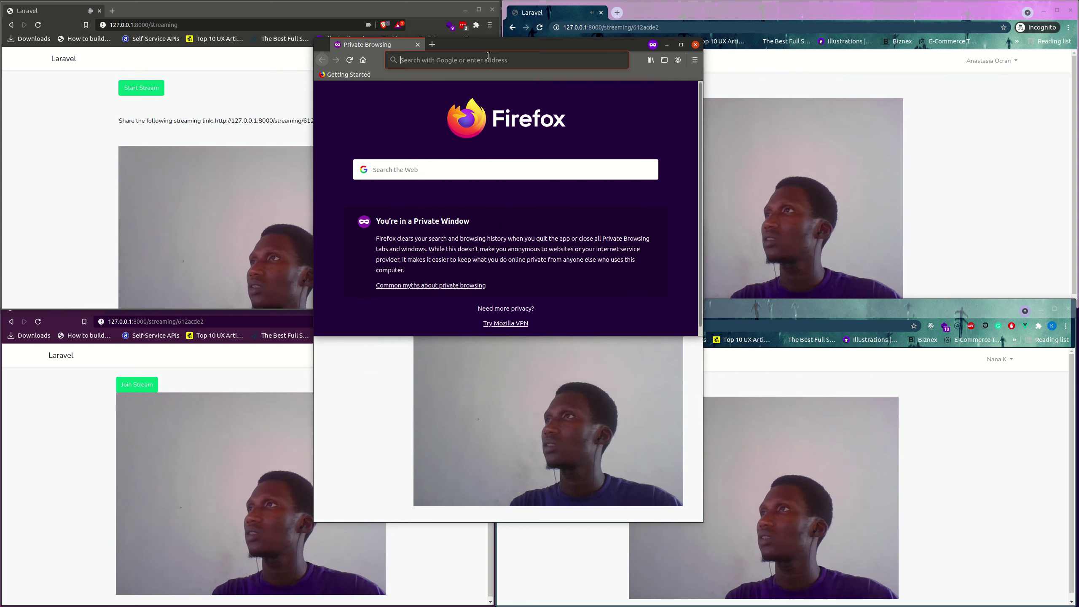
Load 127.0.0.1:8000/login in the private window.
click(489, 55)
text(127.0.0.1:8000/login)
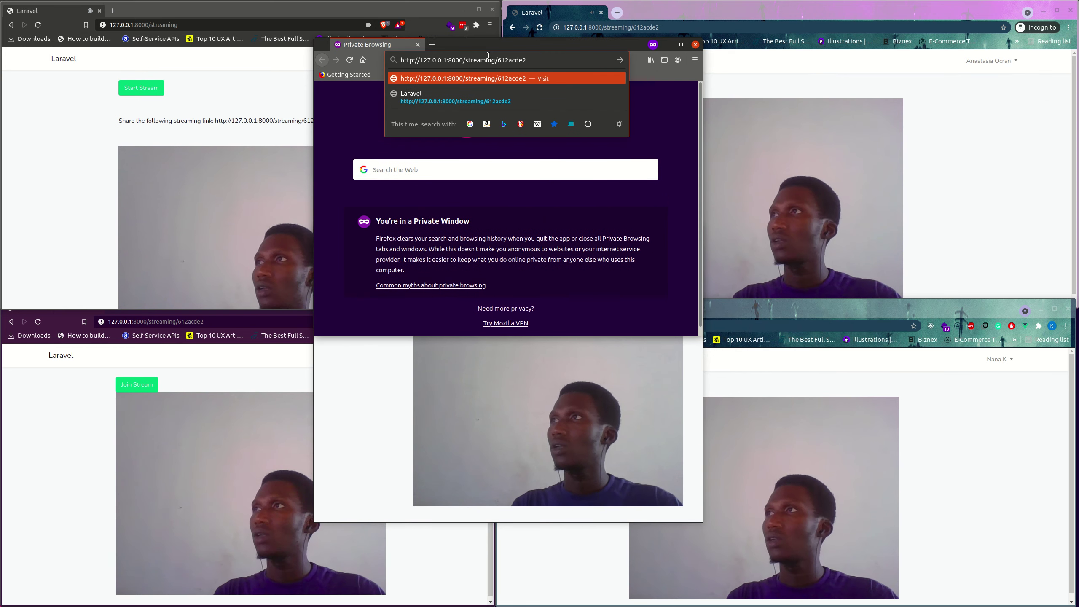
key(Return)
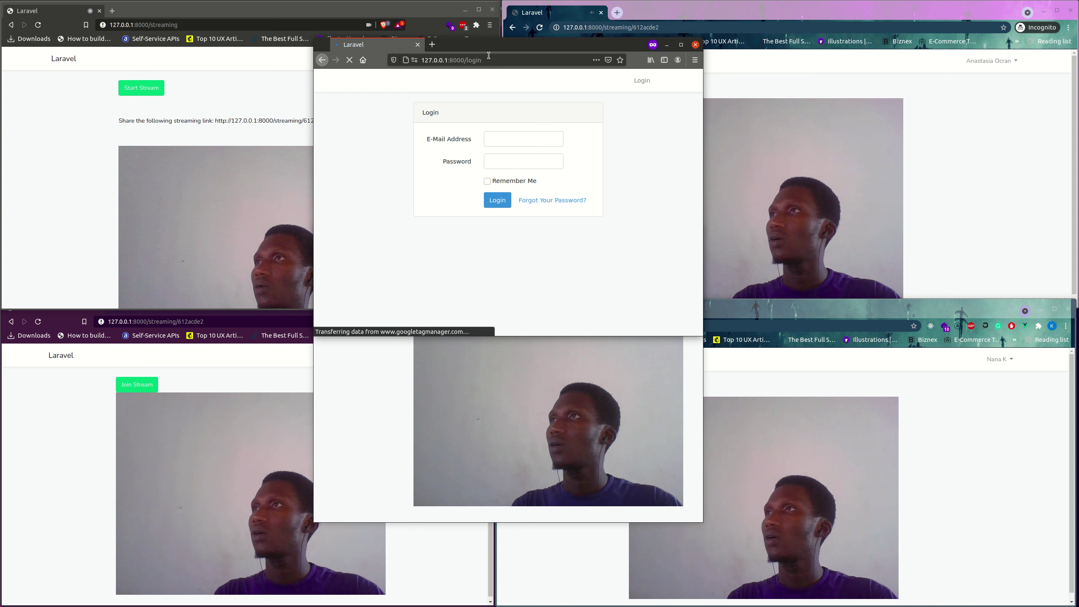
Attempt to log in with a viewer's e-mail and password.
click(519, 139)
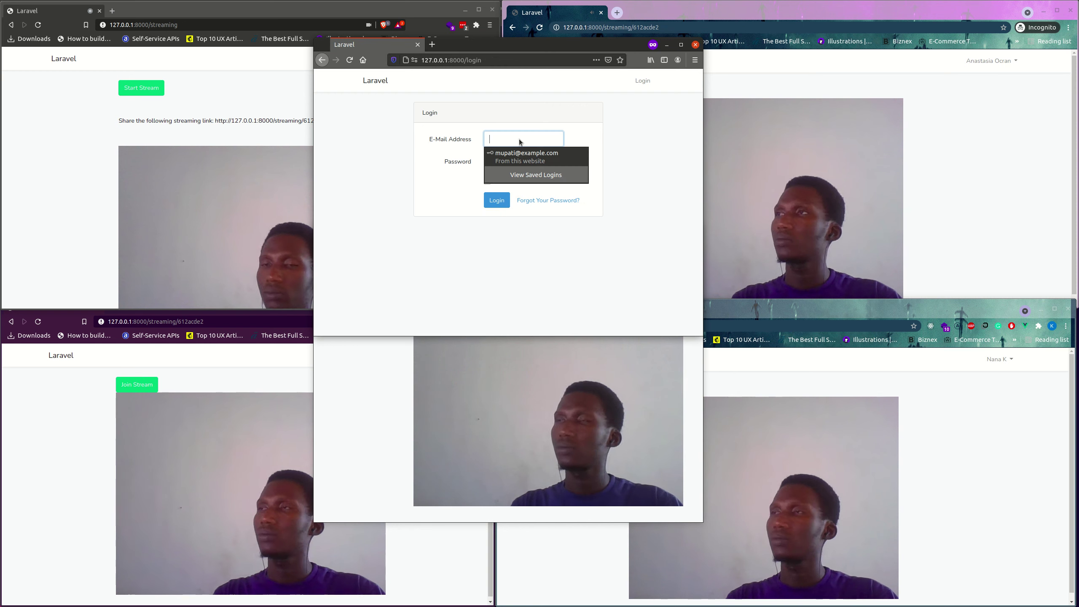
text(zumah@ex)
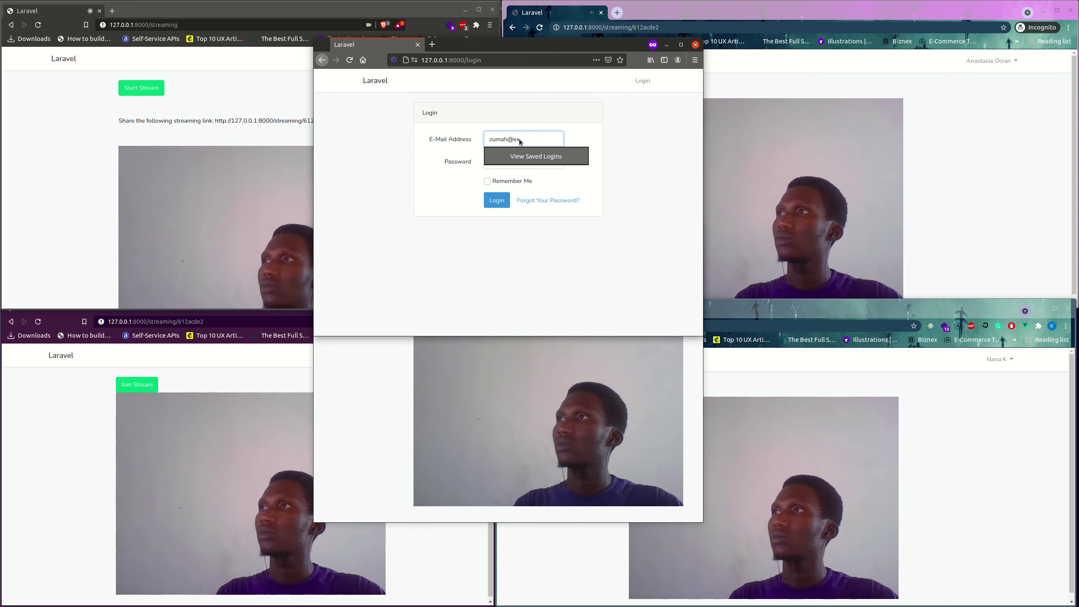
text(ample.com)
key(Tab)
text(1234)
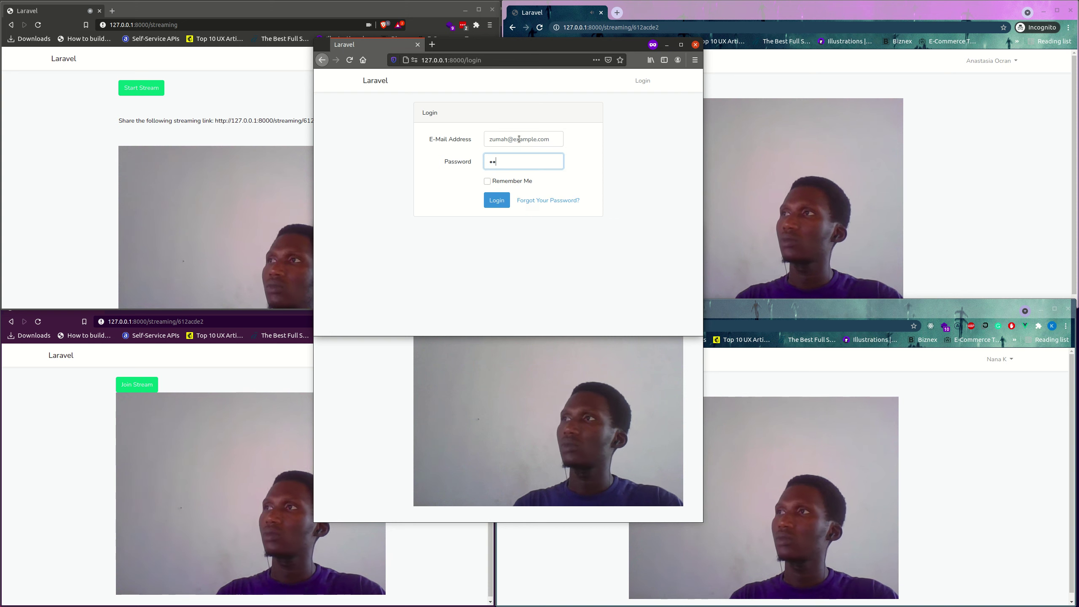
text(56)
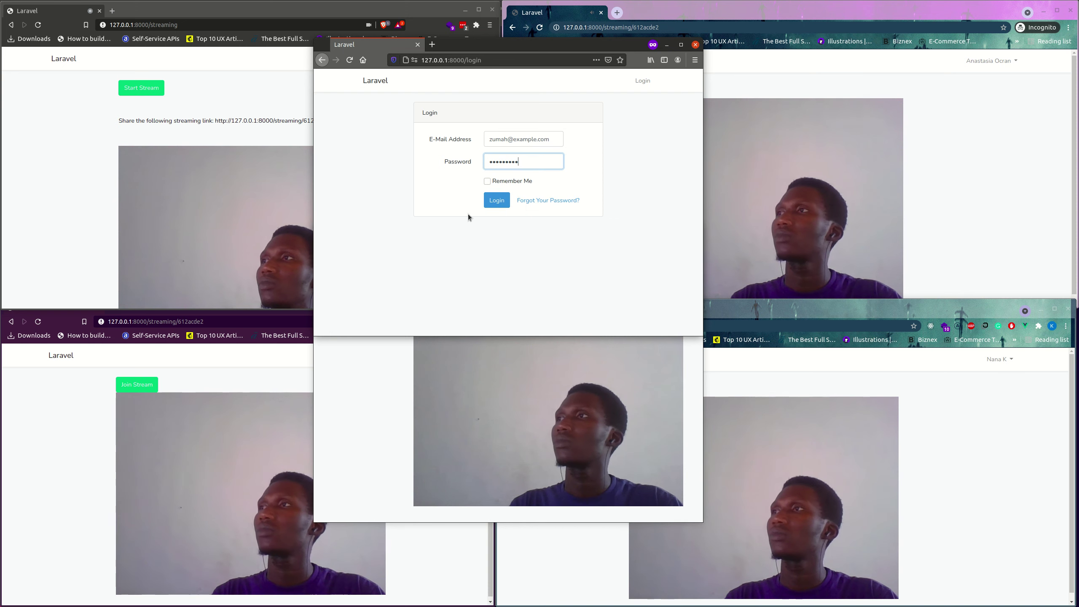
text(789)
click(496, 200)
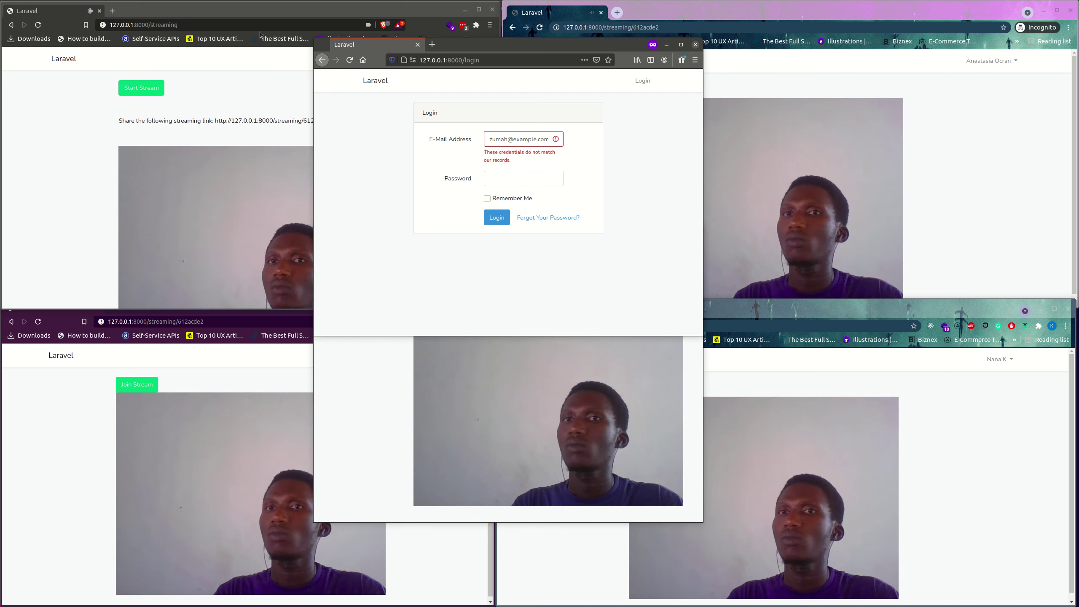
Correct the e-mail's username part, re-enter the password and log in again.
double_click(496, 139)
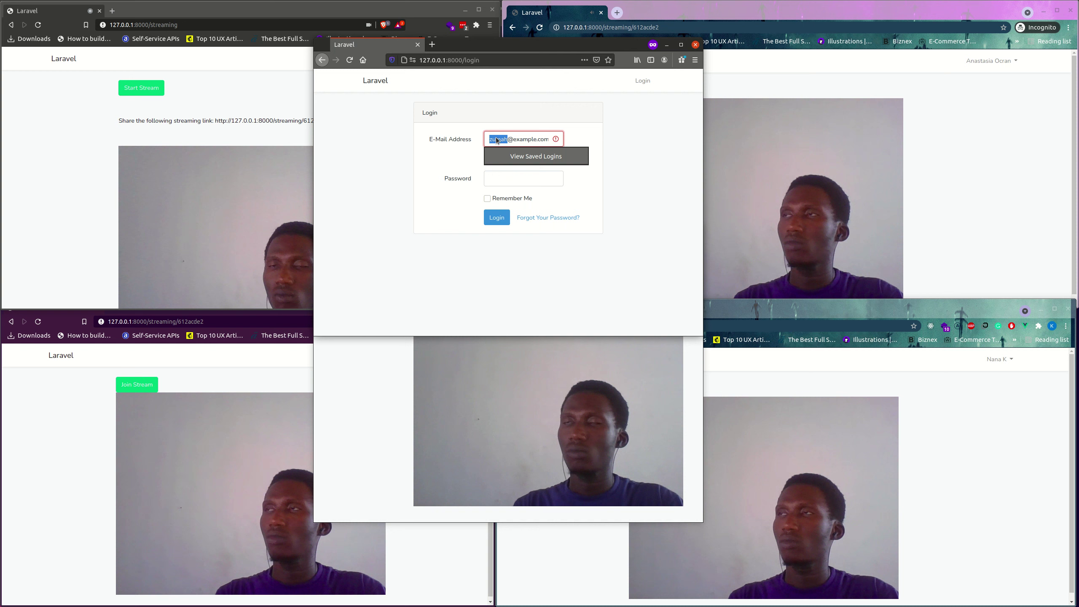
text(judas)
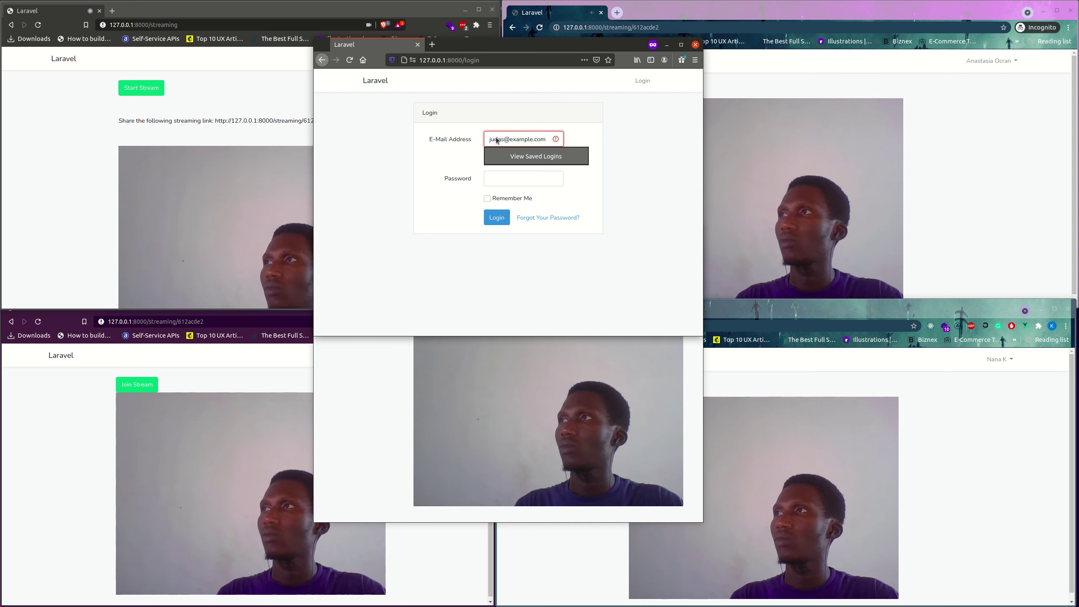
text(`)
key(BackSpace)
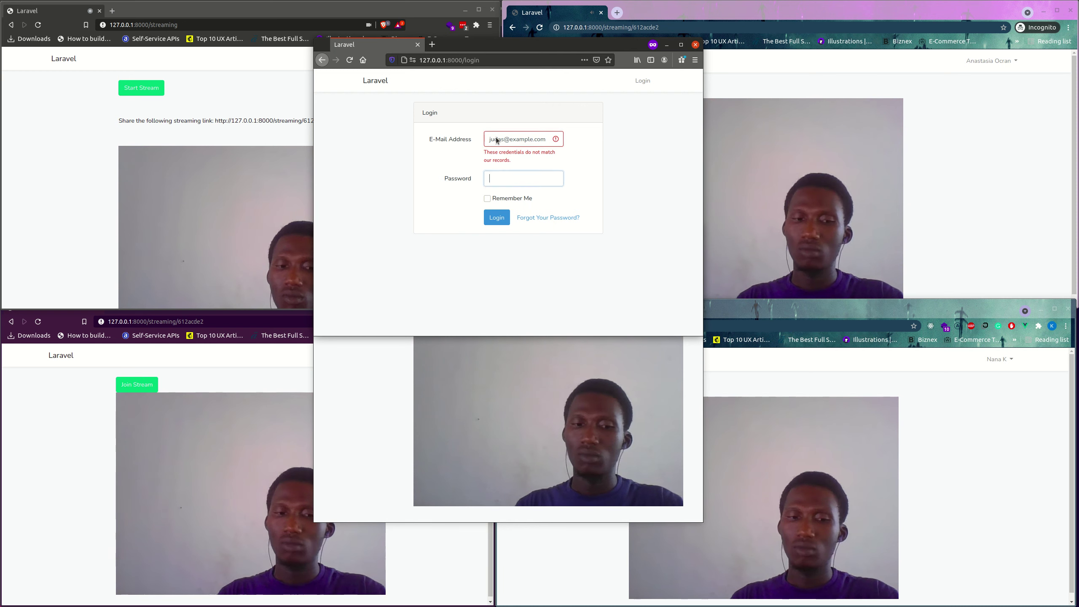
click(552, 179)
text(password12)
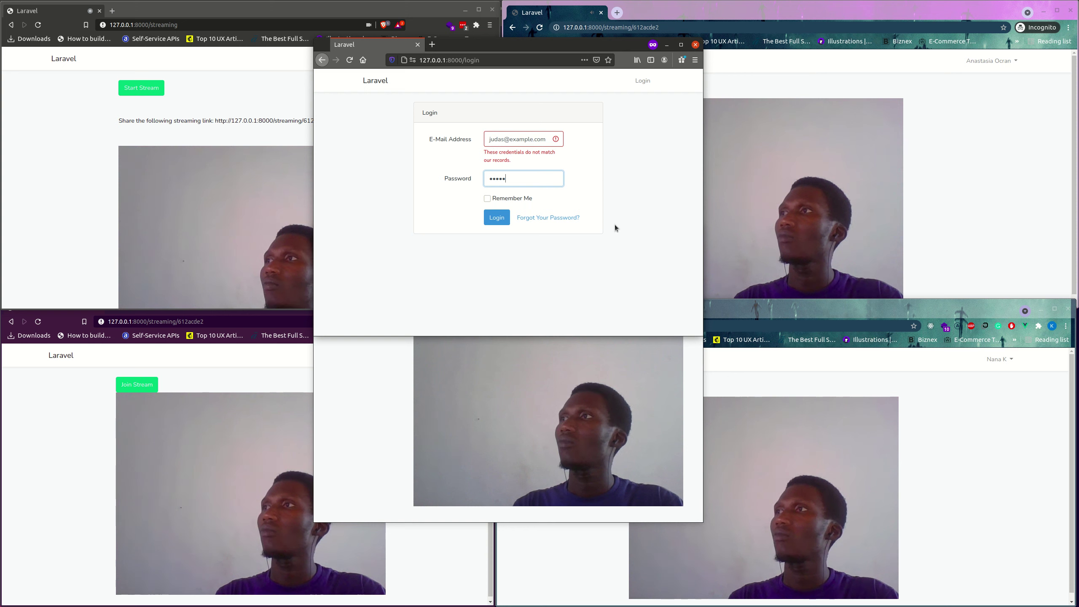
click(490, 216)
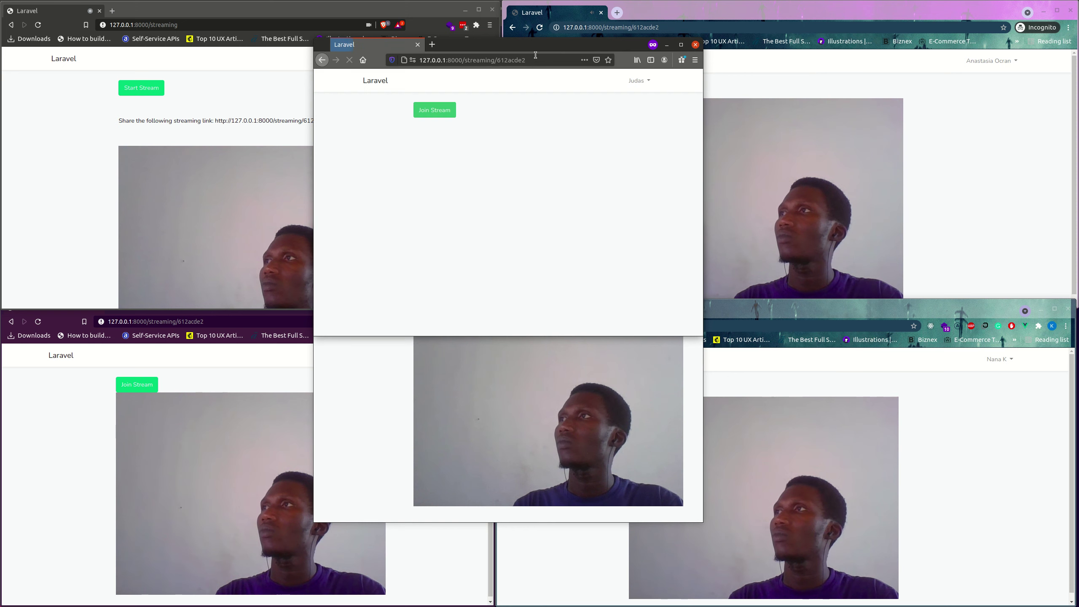
Raise the private window and join the stream until the webcam video plays.
drag(536, 38, 539, 23)
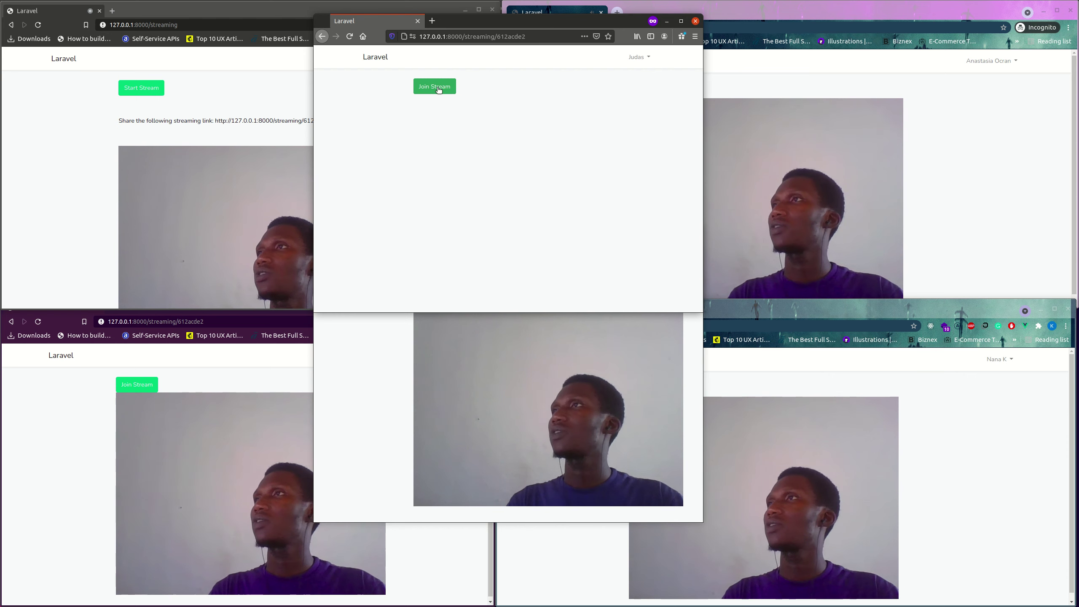
click(438, 89)
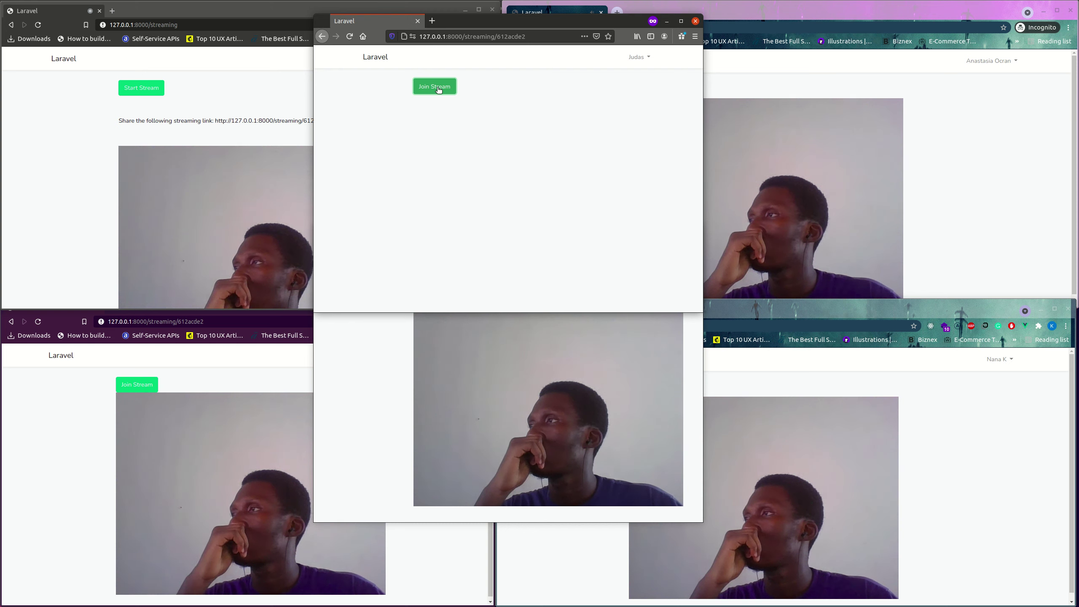
click(435, 87)
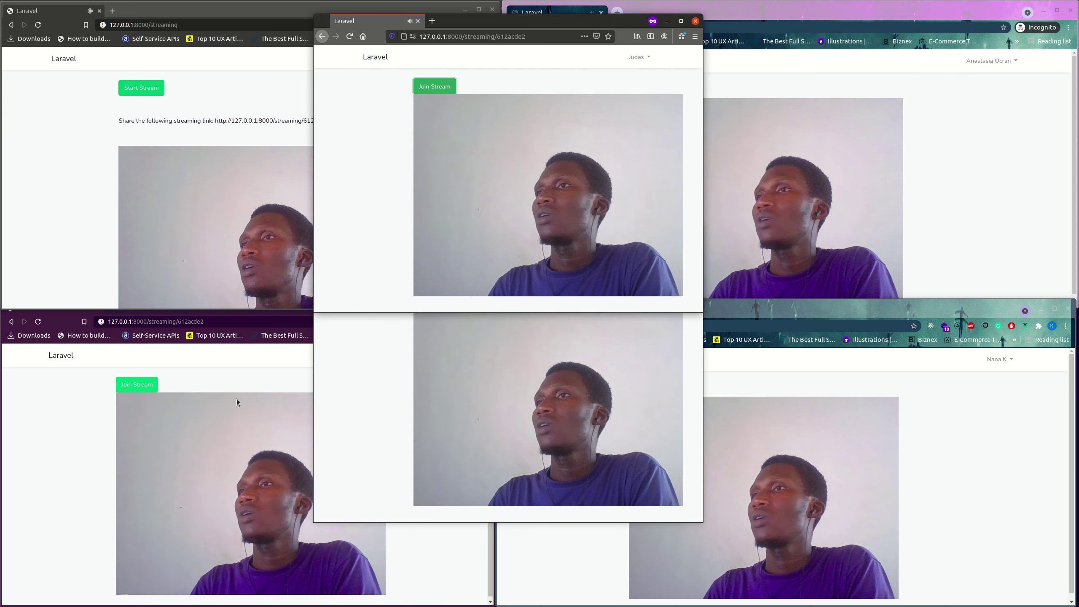
Move the regular Firefox viewer window down and the private window to the screen top.
click(389, 447)
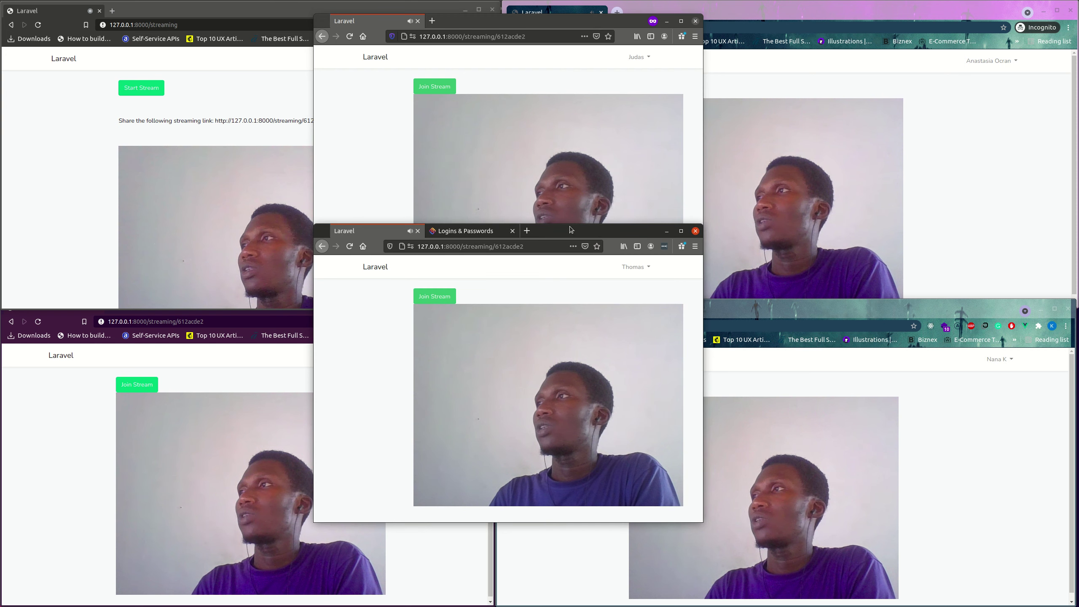
drag(570, 230, 578, 319)
click(561, 31)
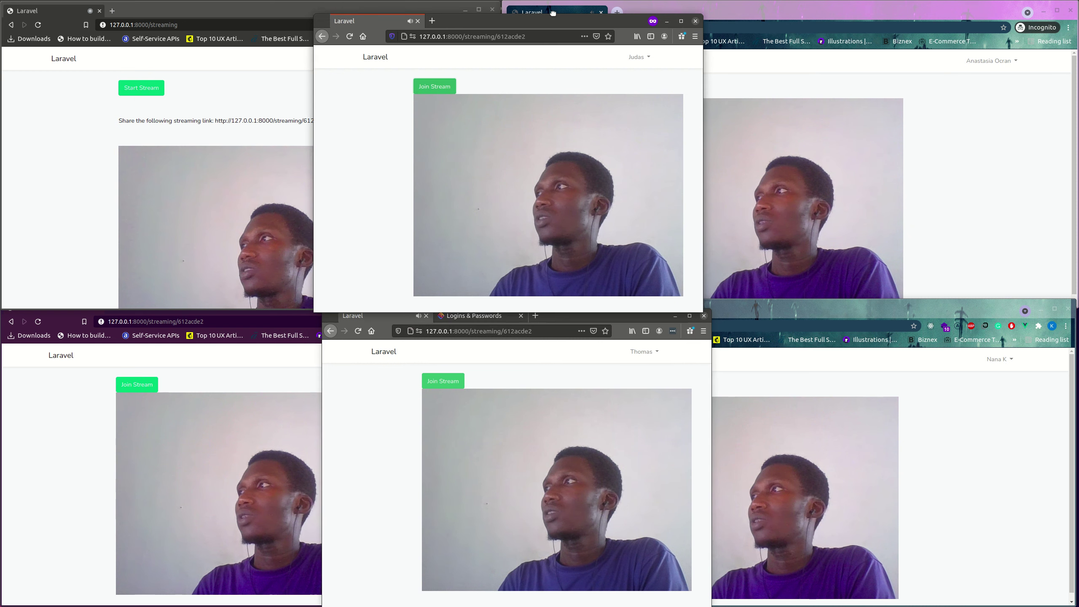
drag(552, 13, 556, 14)
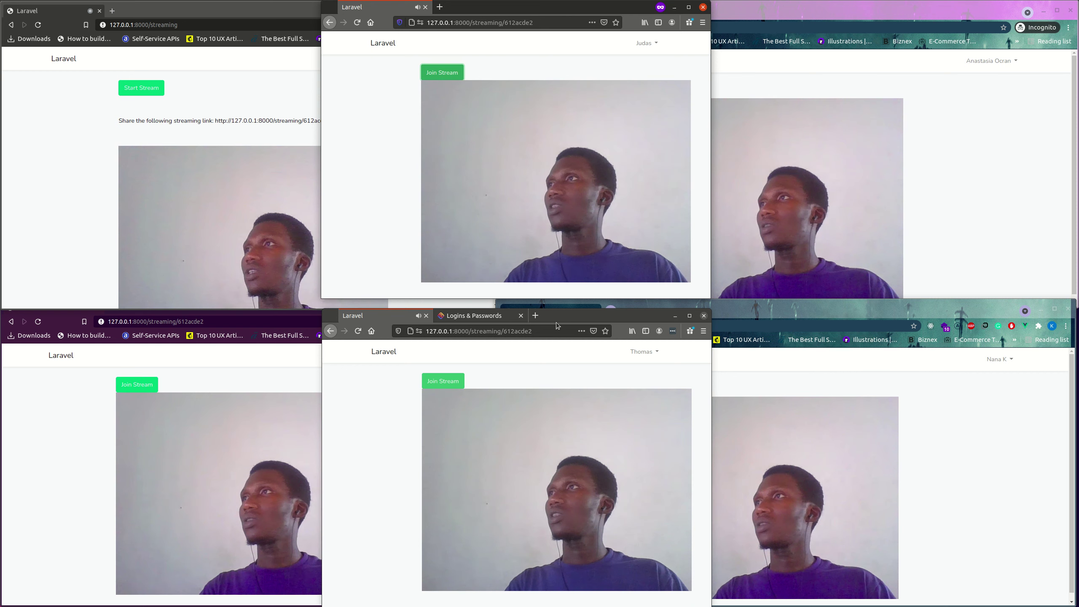
mouse_move(607, 406)
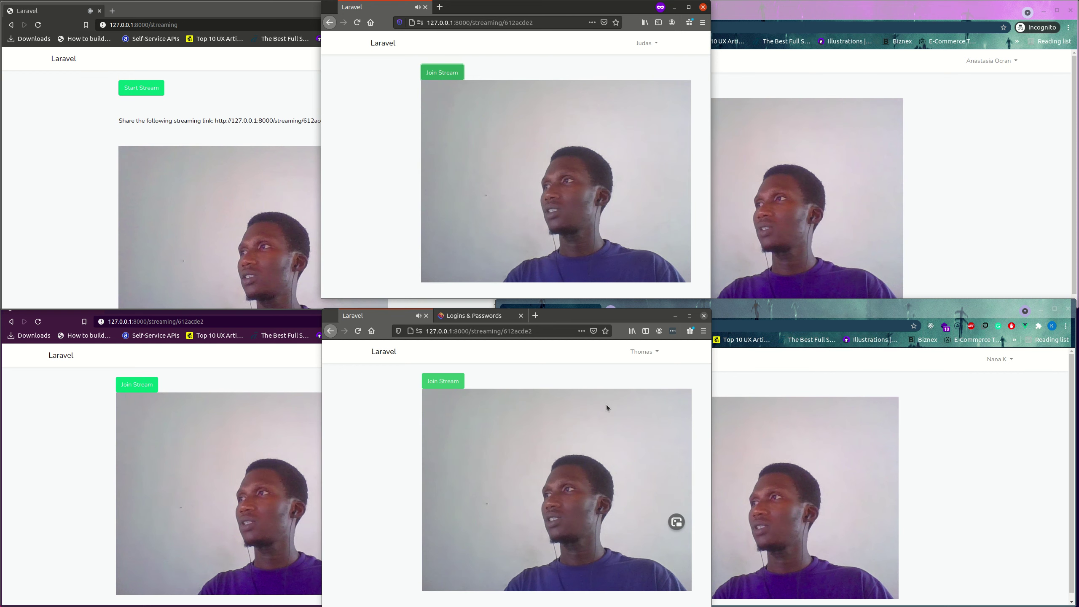